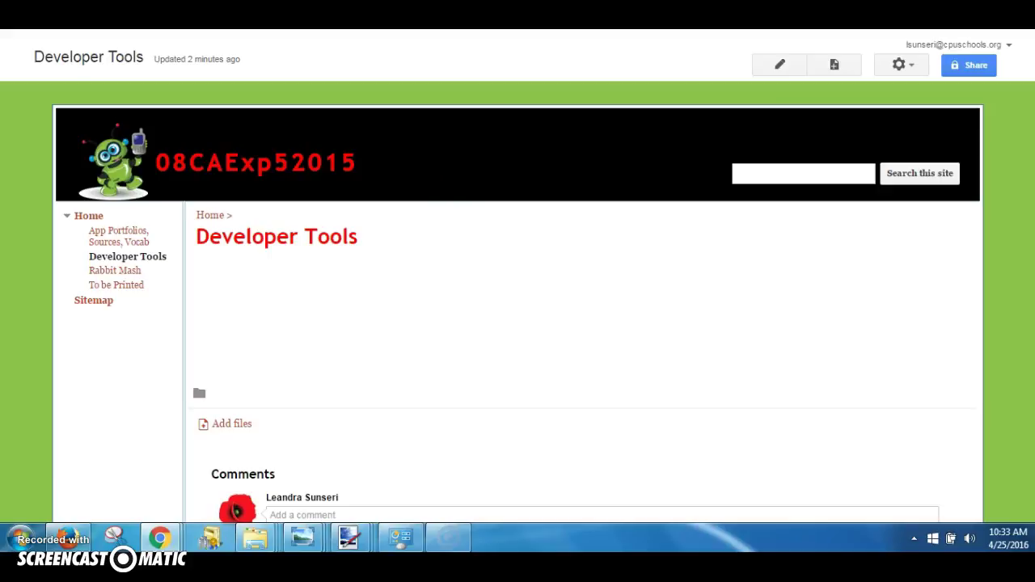
# Bring up the Google Site Adjustments document listing the six links to add
pyautogui.hotkey('ctrl', 'Tab')
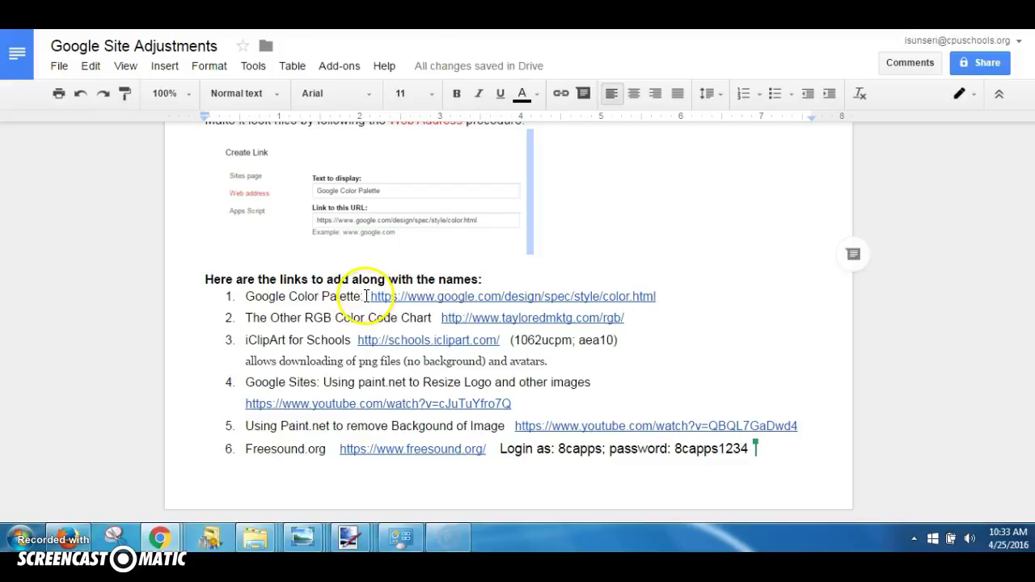
# Copy the 'Google Color Palette:' label from item 1 and return to the Developer Tools page
pyautogui.moveTo(366, 296); pyautogui.dragTo(248, 289)
pyautogui.hotkey('ctrl', 'c')
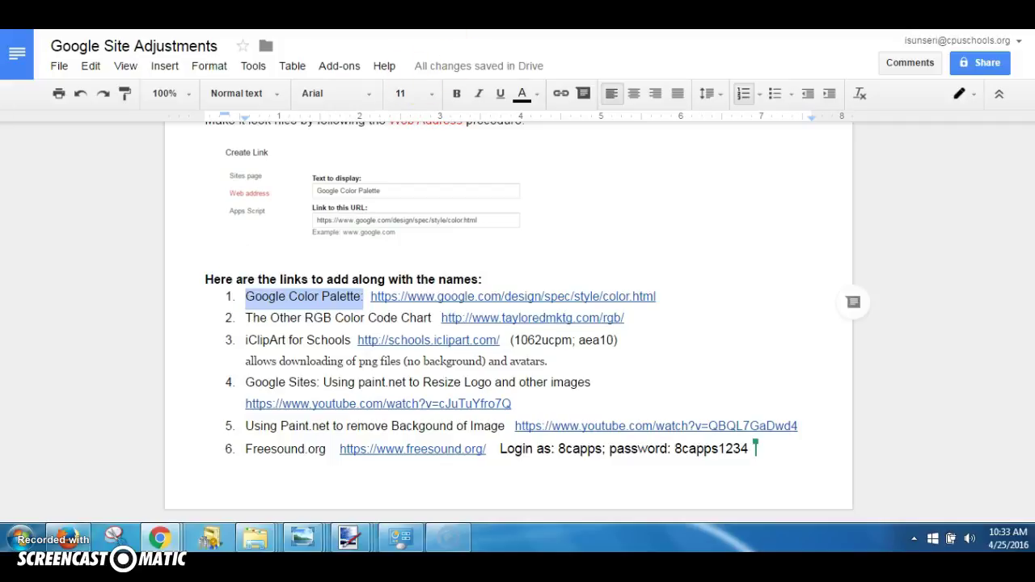
pyautogui.hotkey('ctrl', 'Tab')
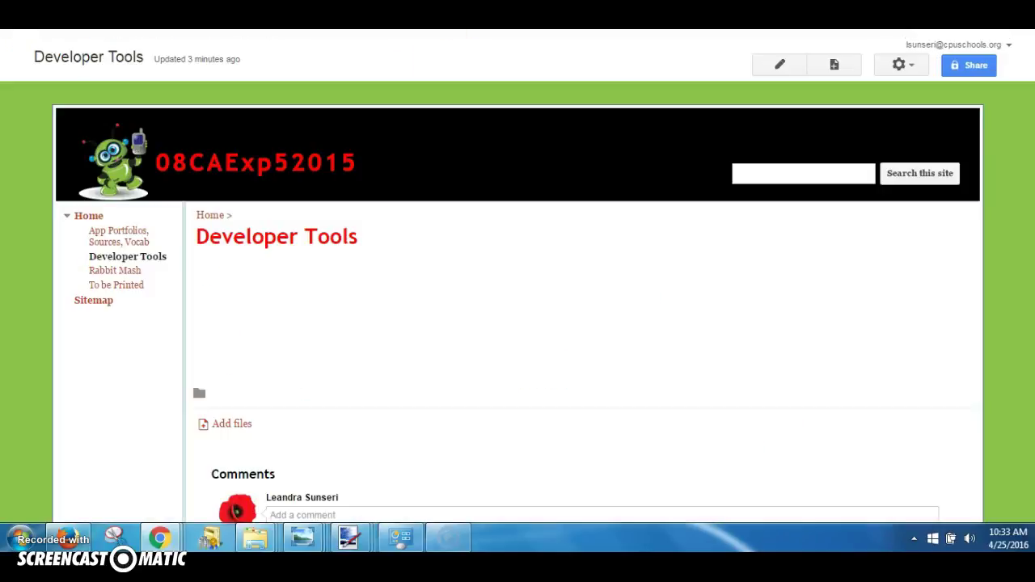
# Start a web-address link on the Developer Tools page with display text 'Google Color Palette:'
pyautogui.click(777, 66)
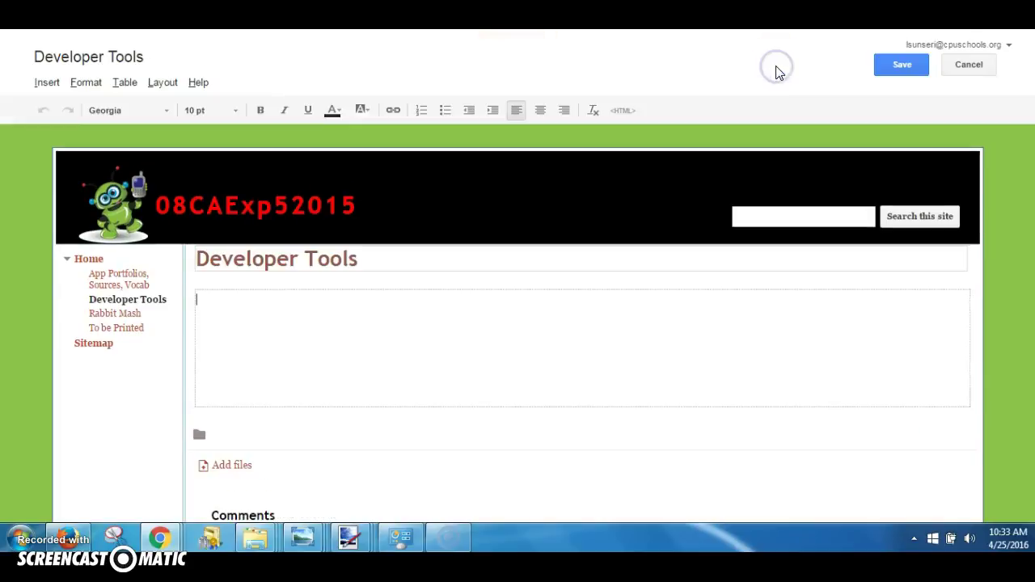
pyautogui.click(49, 84)
pyautogui.click(81, 156)
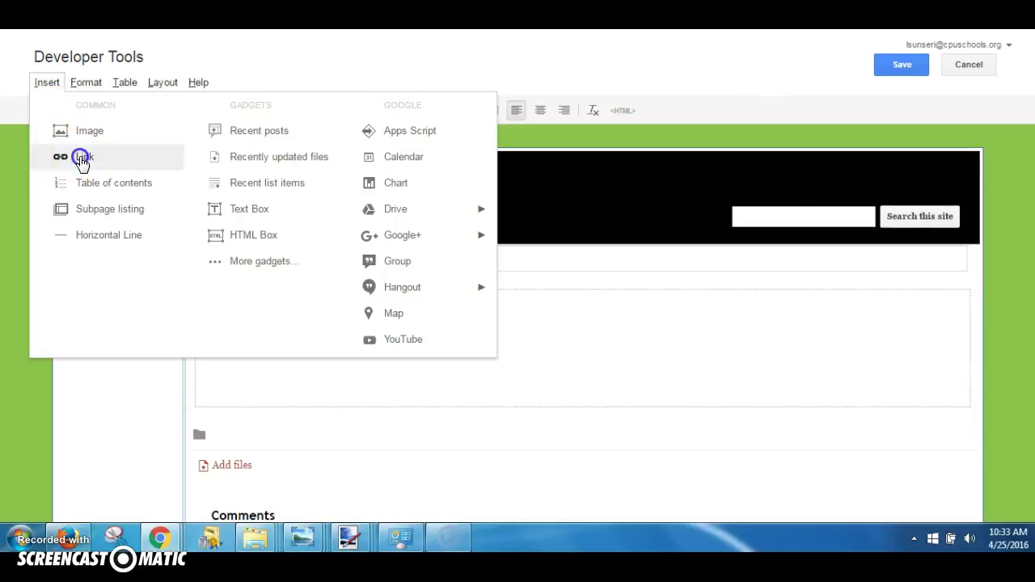
pyautogui.click(303, 162)
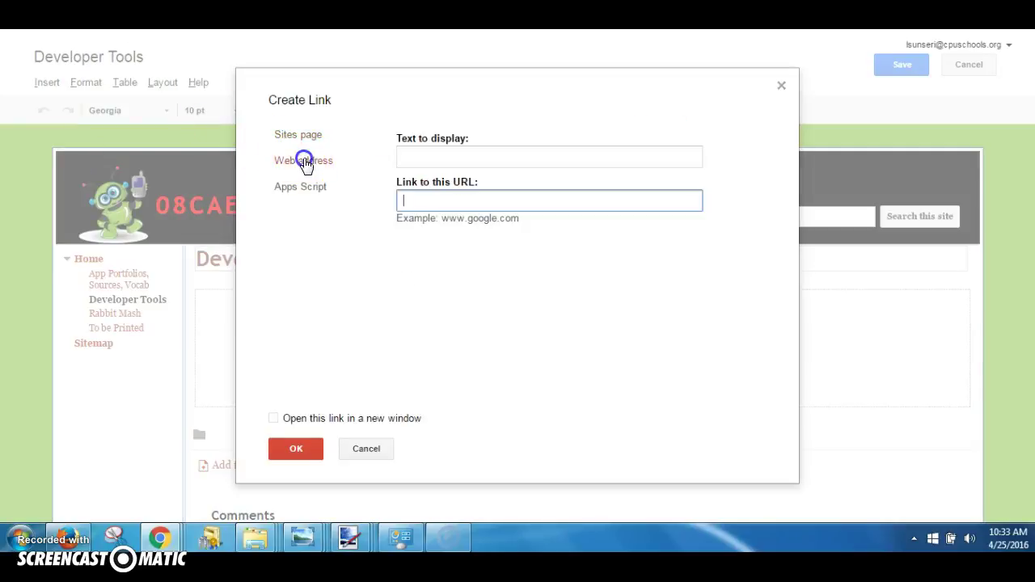
pyautogui.click(444, 154)
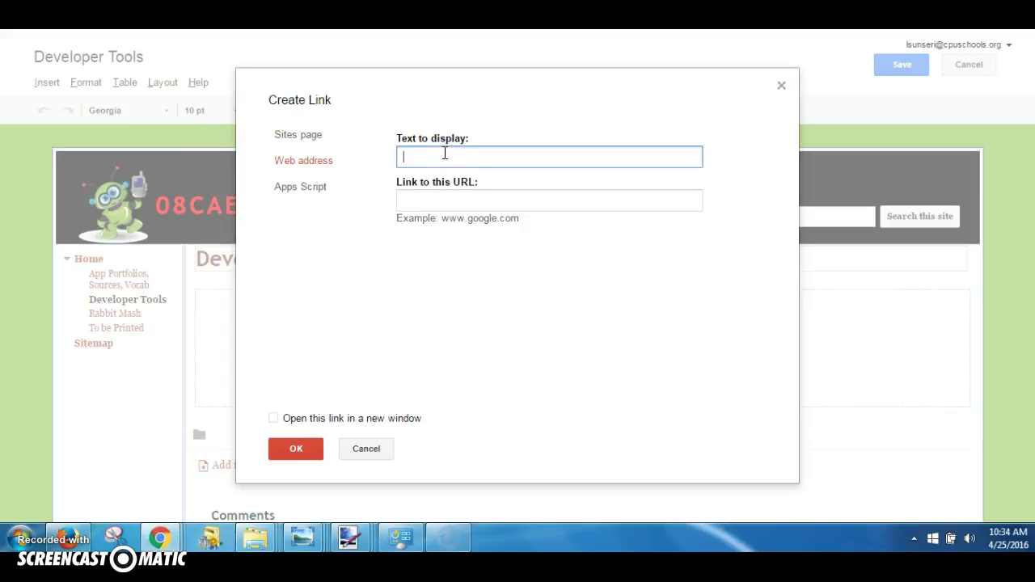
pyautogui.hotkey('ctrl', 'v')
pyautogui.click(445, 203)
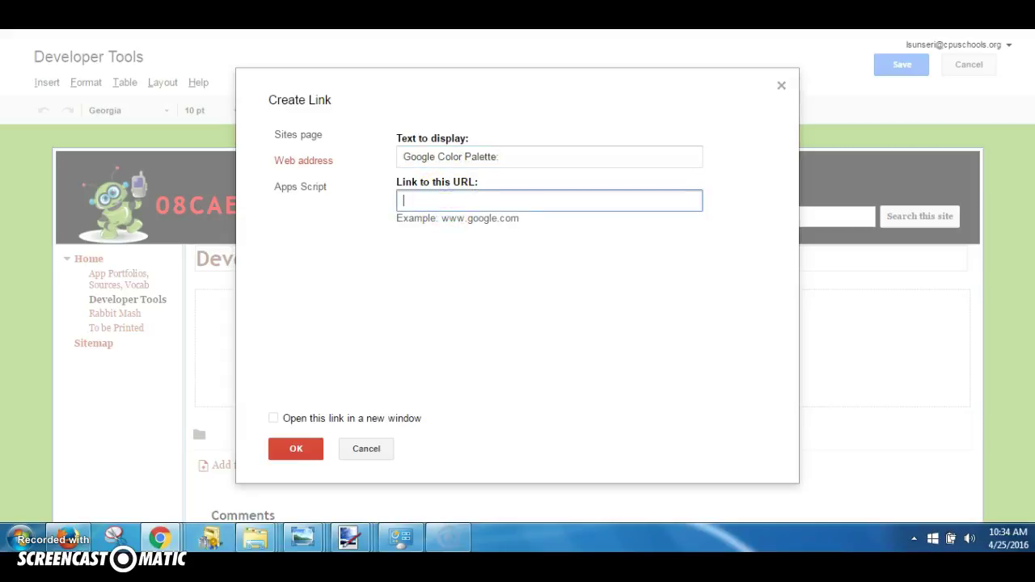
# Copy the Google Color Palette web address from the document into the clipboard for the link form
pyautogui.hotkey('alt', 'Tab')
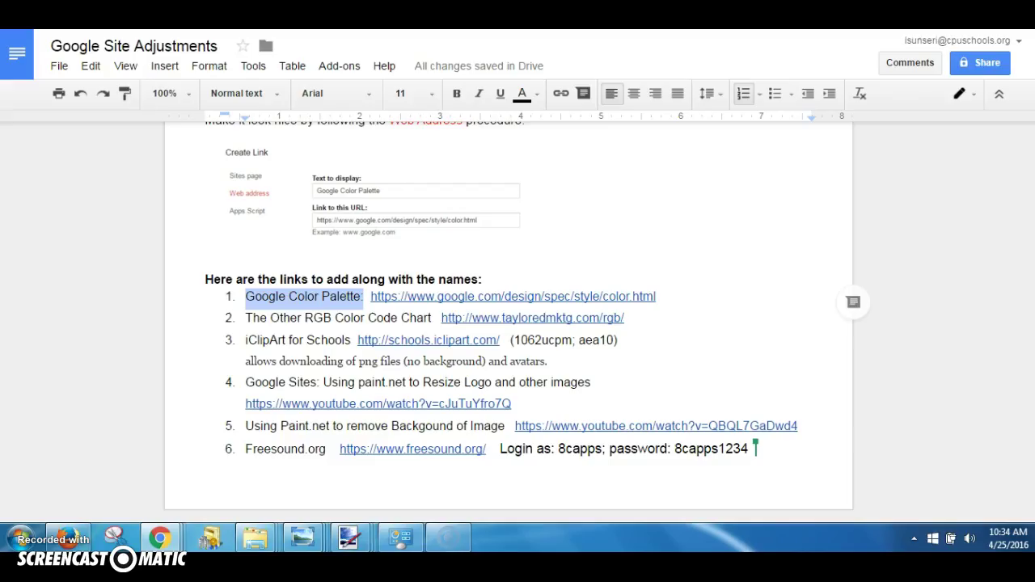
pyautogui.click(666, 283)
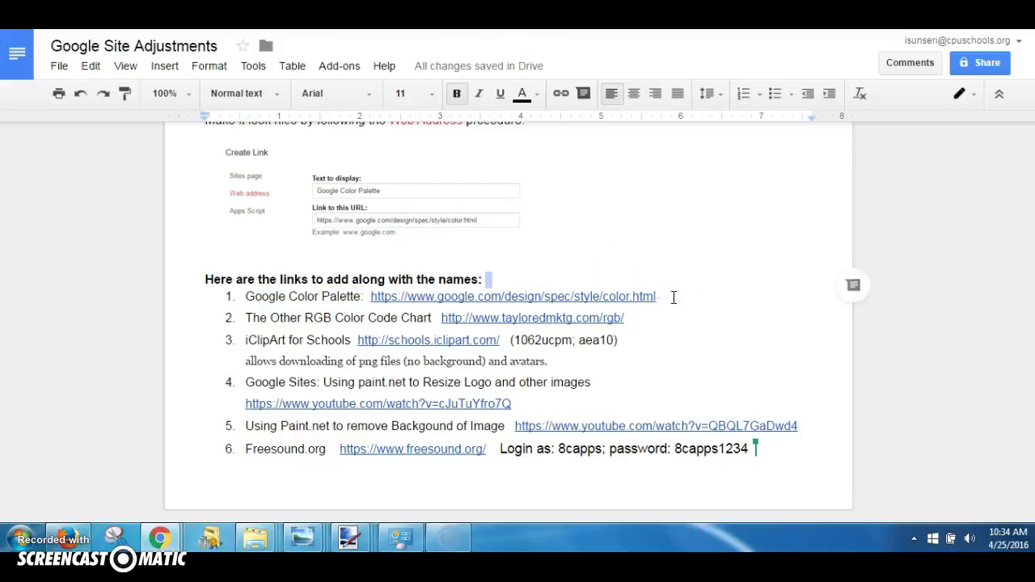
pyautogui.moveTo(668, 296)
pyautogui.mouseDown()
pyautogui.moveTo(601, 284)
pyautogui.moveTo(496, 296)
pyautogui.moveTo(656, 280)
pyautogui.moveTo(381, 300)
pyautogui.moveTo(659, 296)
pyautogui.mouseUp()
pyautogui.hotkey('ctrl', 'c')
pyautogui.click(683, 291)
pyautogui.click(368, 300)
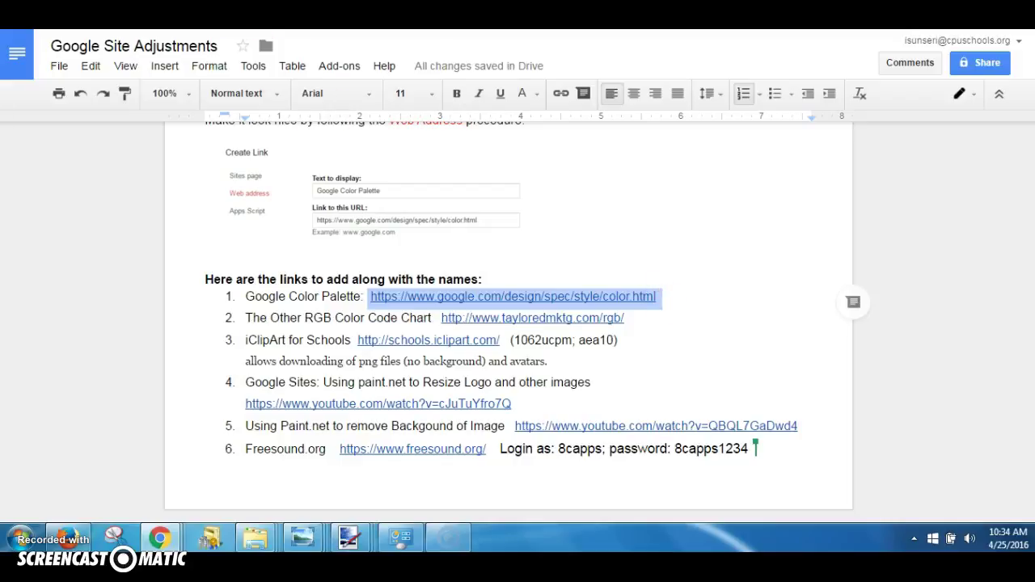
pyautogui.hotkey('alt', 'Tab')
pyautogui.click(473, 201)
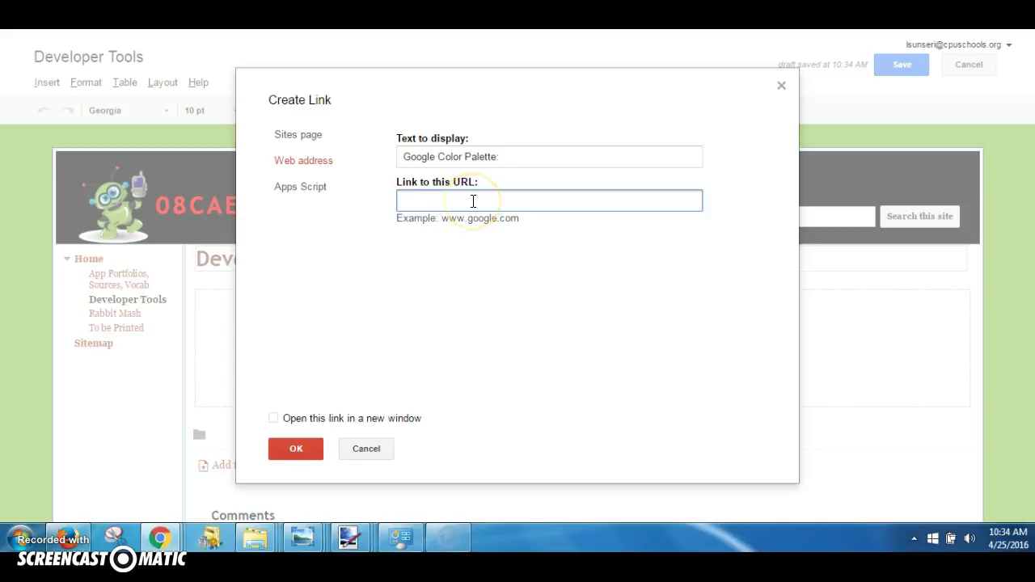
# Insert the Google Color Palette: link, make it 16 pt, and add an empty line below
pyautogui.hotkey('ctrl', 'v')
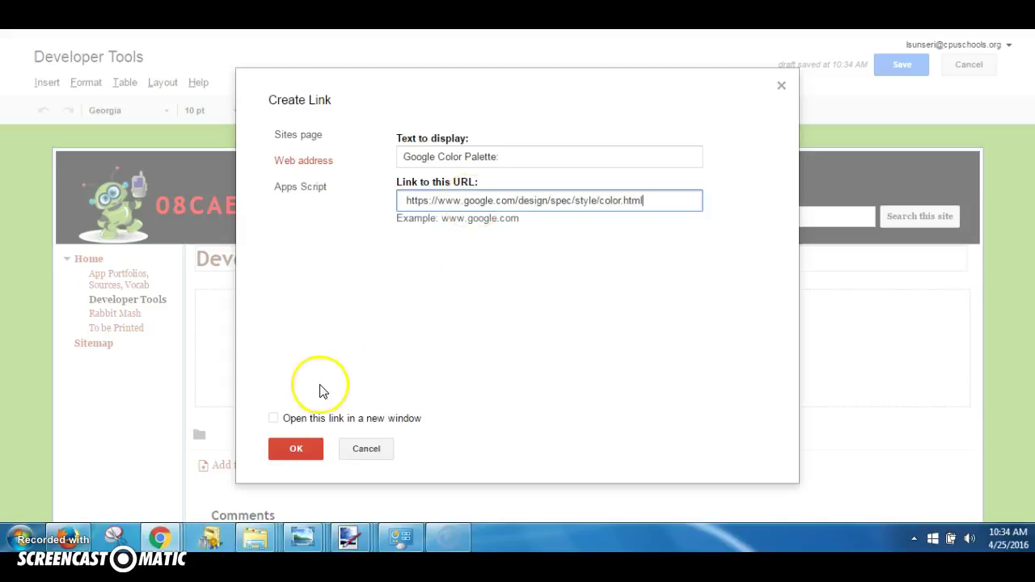
pyautogui.click(306, 451)
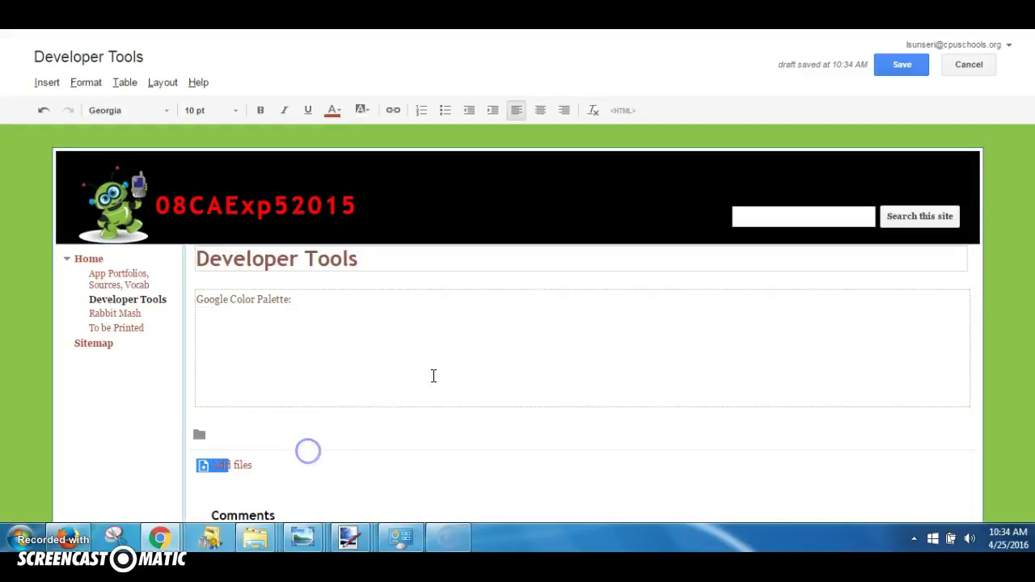
pyautogui.moveTo(330, 304); pyautogui.dragTo(185, 299)
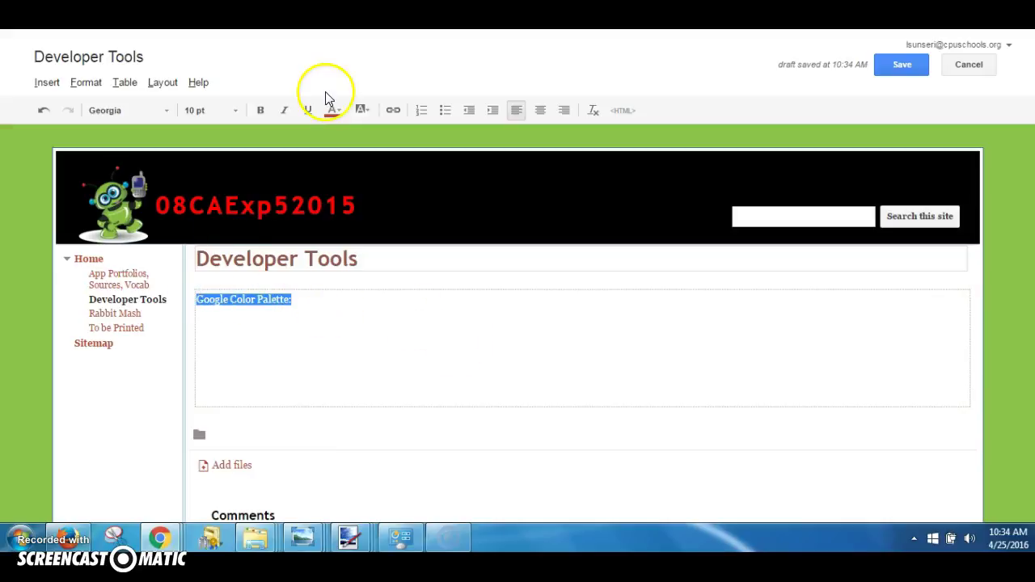
pyautogui.click(232, 112)
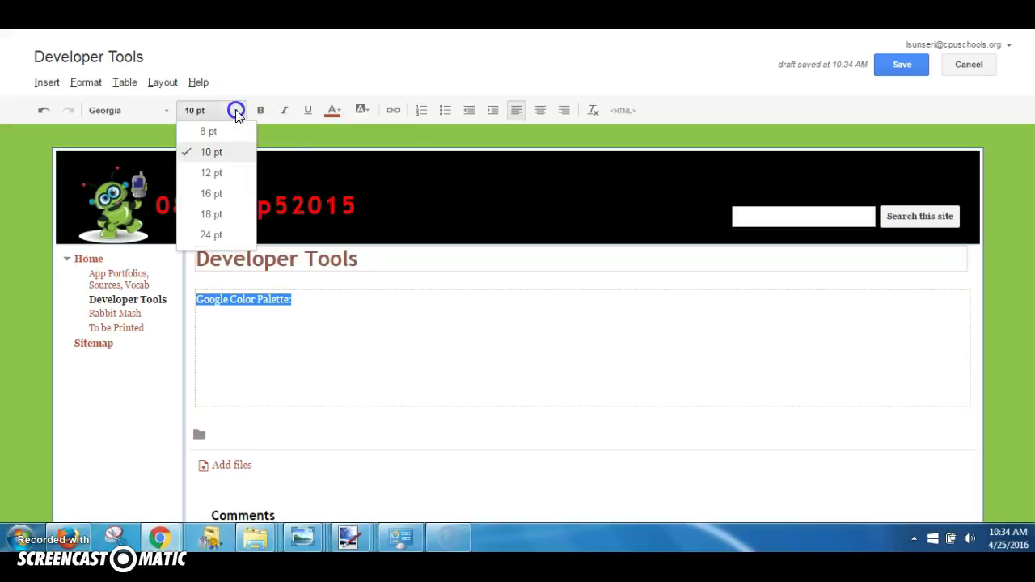
pyautogui.click(212, 193)
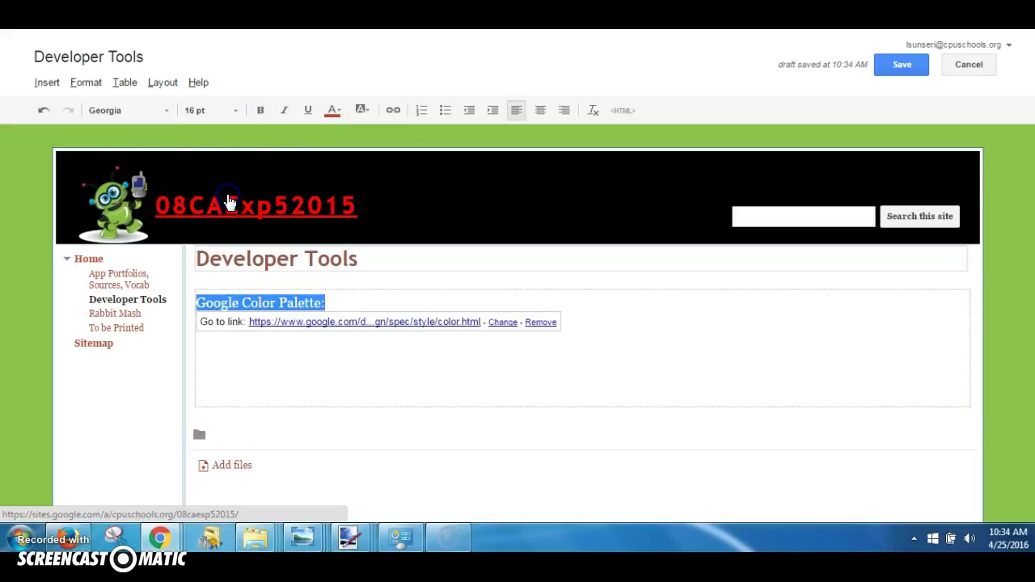
pyautogui.tripleClick(649, 348)
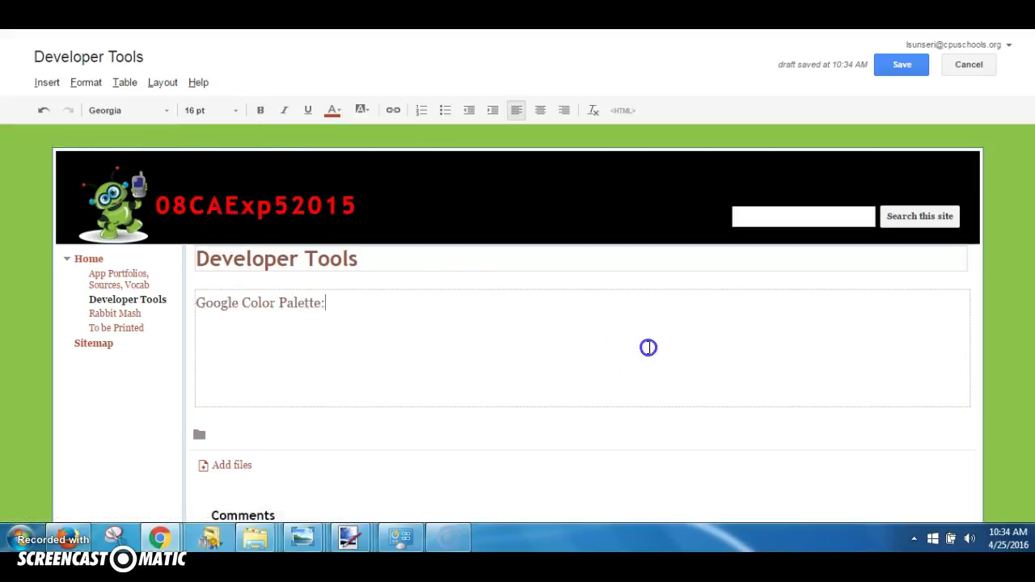
pyautogui.click(558, 306)
pyautogui.click(584, 293)
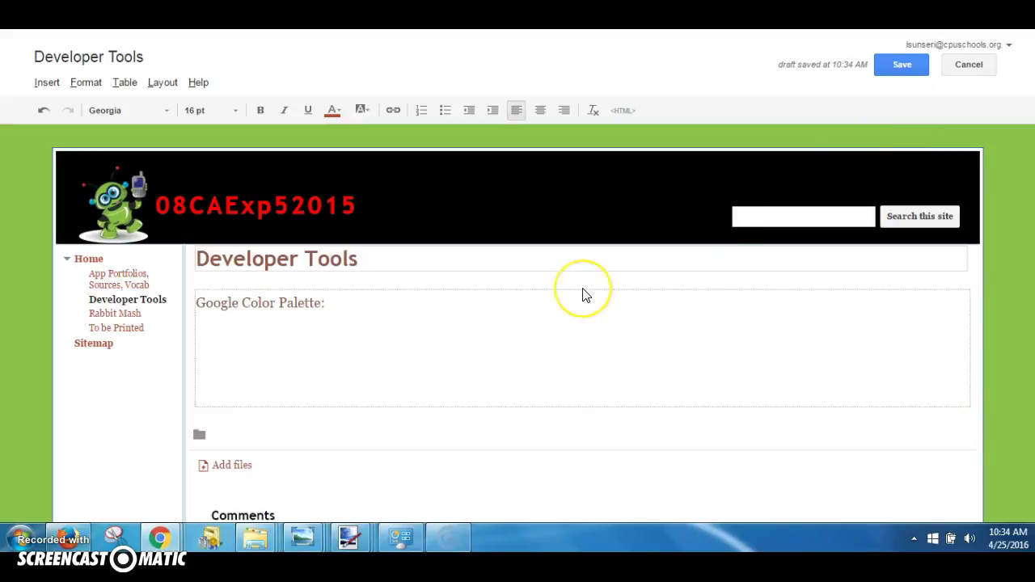
pyautogui.press('Return')
# Copy the name 'The Other RGB Color Code Chart' from item 2 and return to the page editor
pyautogui.hotkey('alt', 'Tab')
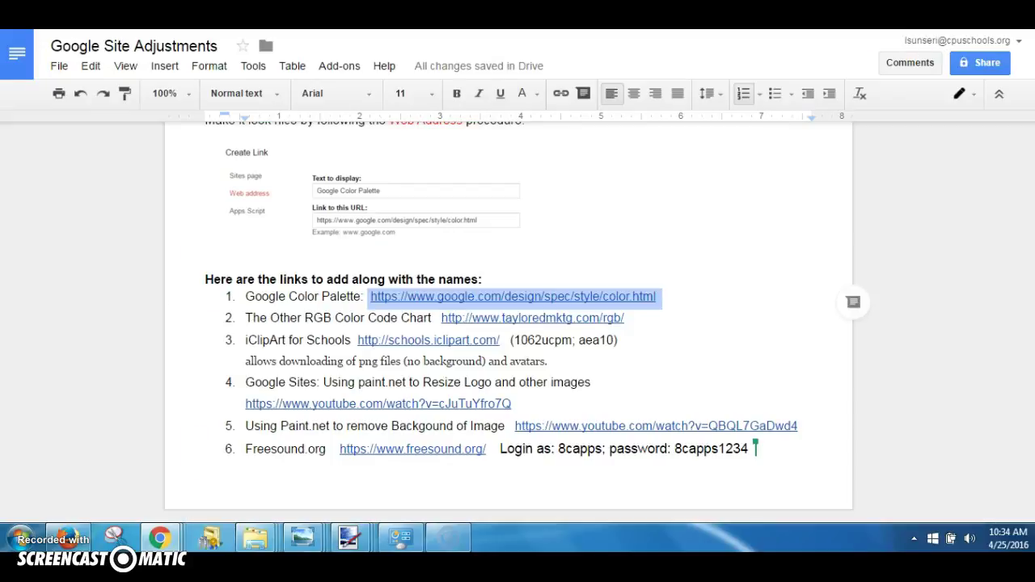
pyautogui.click(703, 317)
pyautogui.moveTo(429, 317); pyautogui.dragTo(245, 322)
pyautogui.hotkey('ctrl', 'c')
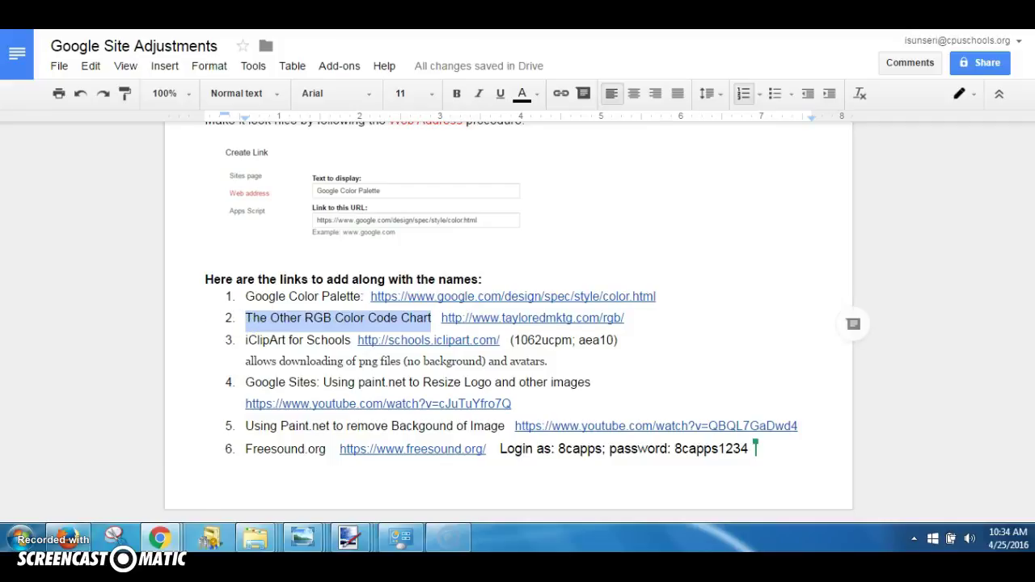
pyautogui.hotkey('ctrl', 'Tab')
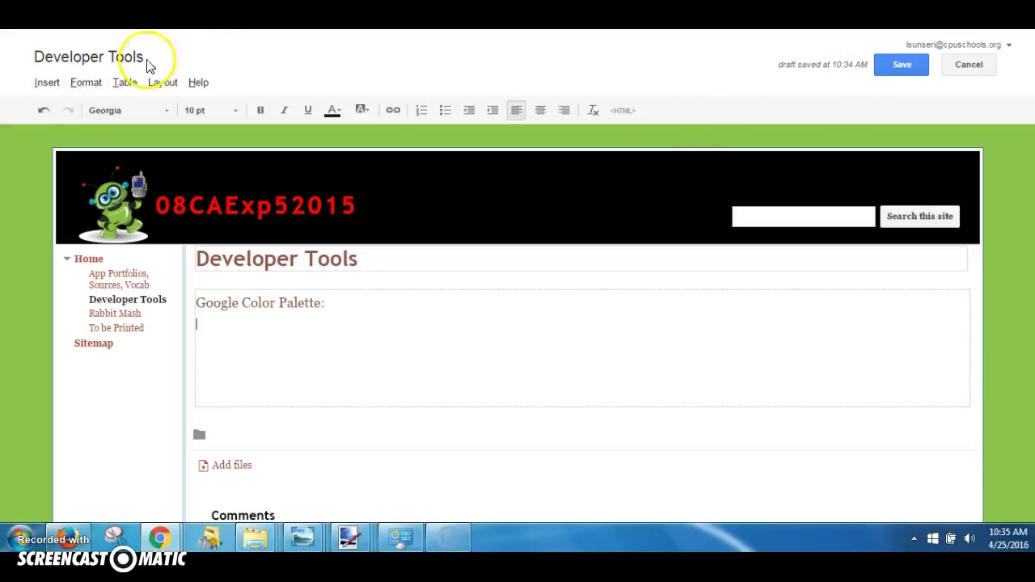
# Start a second web-address link with display text 'The Other RGB Color Code Chart'
pyautogui.click(46, 82)
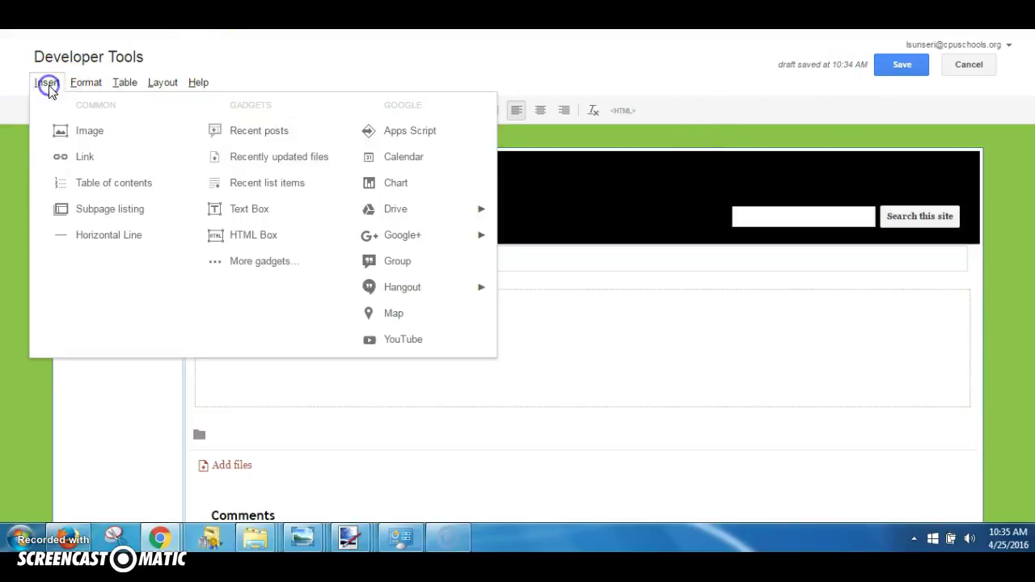
pyautogui.click(79, 156)
pyautogui.click(322, 161)
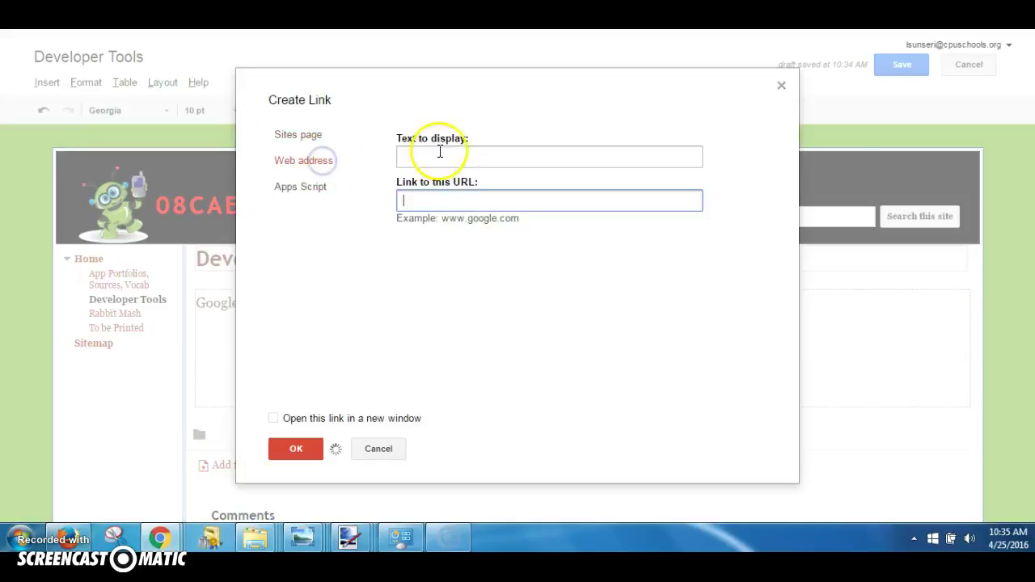
pyautogui.click(440, 154)
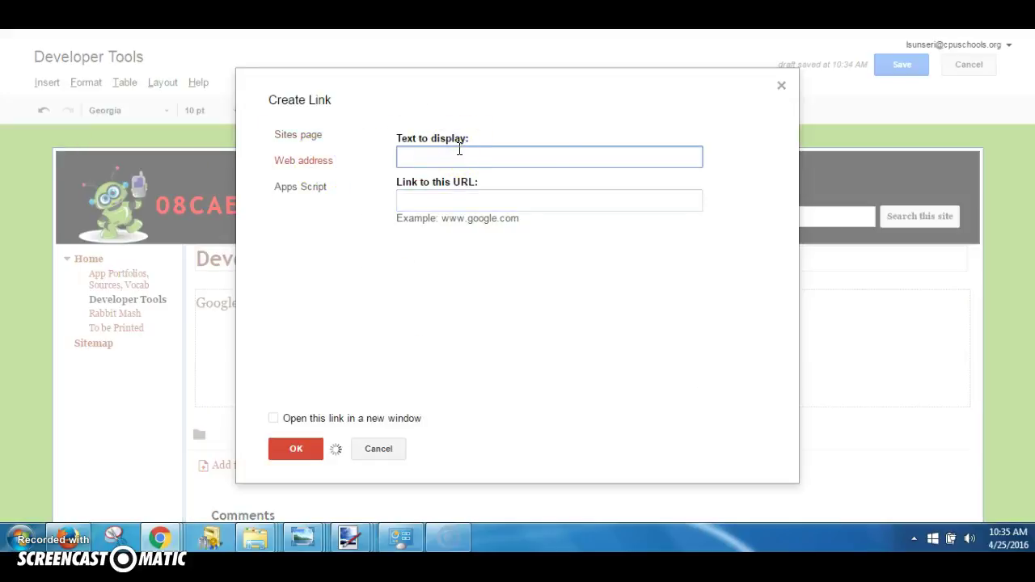
pyautogui.hotkey('ctrl', 'v')
# Paste an address from the document and confirm, then dismiss the invalid URL warning
pyautogui.hotkey('ctrl', 'Tab')
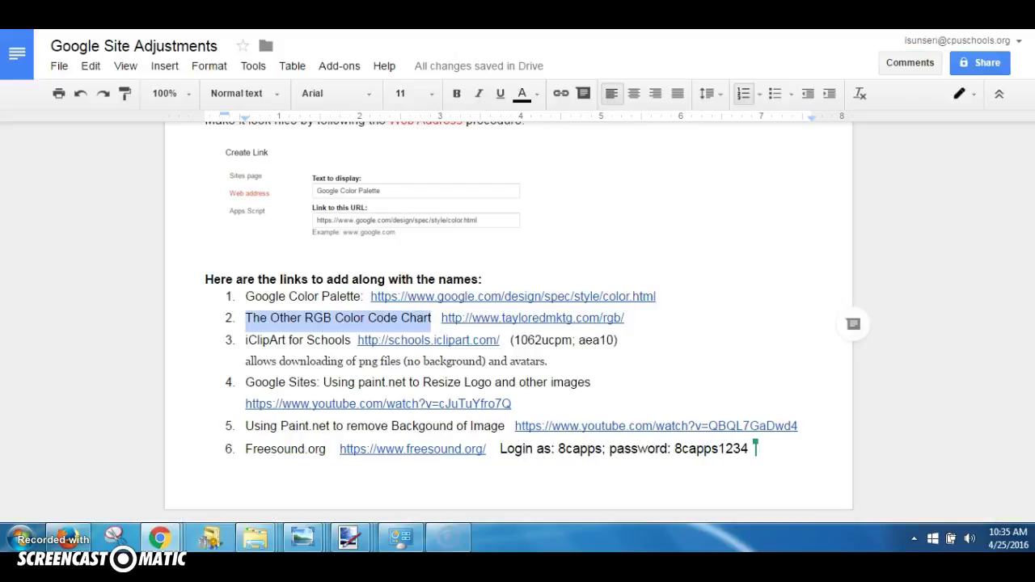
pyautogui.click(668, 322)
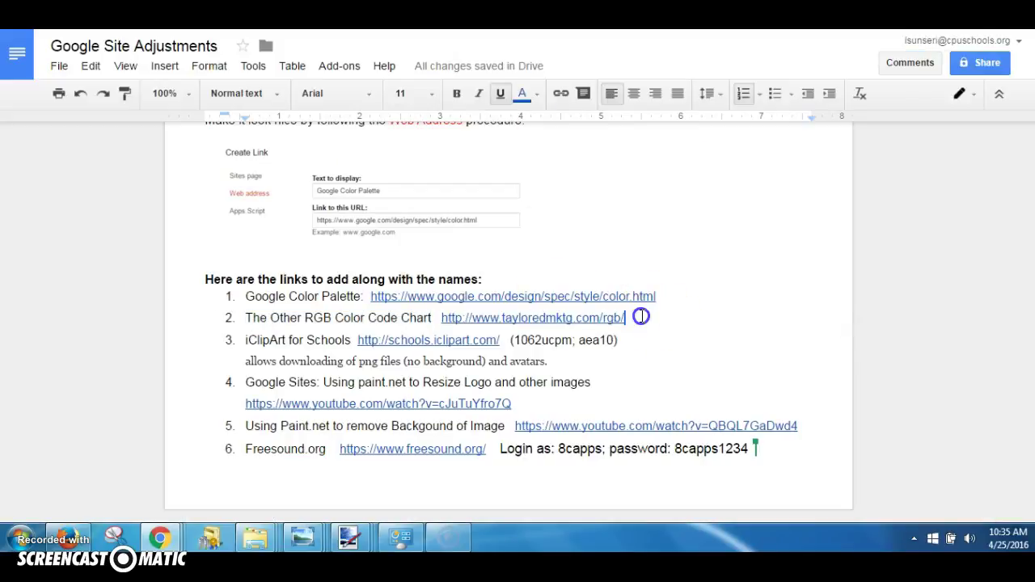
pyautogui.moveTo(641, 317); pyautogui.dragTo(434, 335)
pyautogui.hotkey('ctrl', 'c')
pyautogui.click(435, 330)
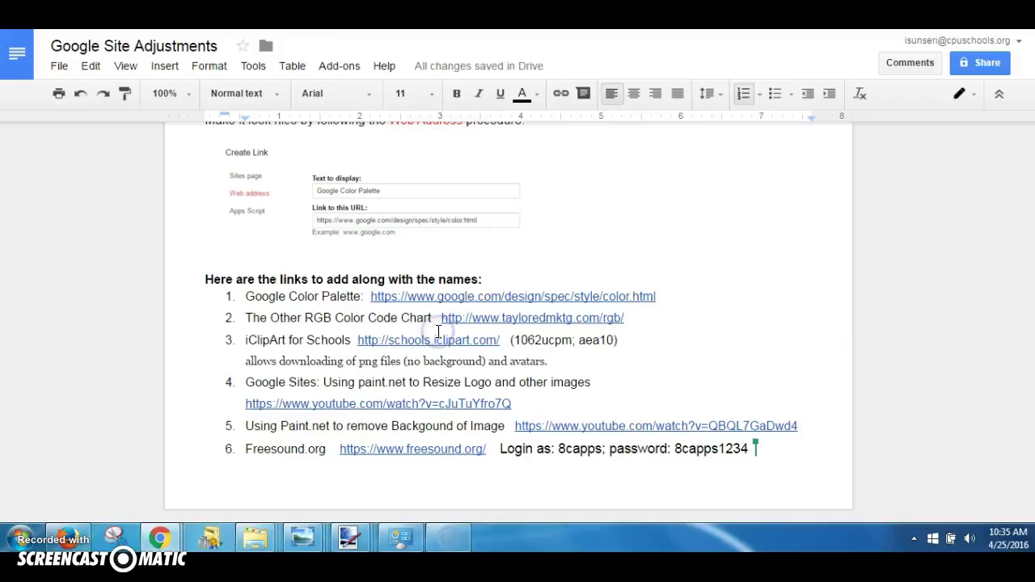
pyautogui.hotkey('ctrl', 'shift', 'Tab')
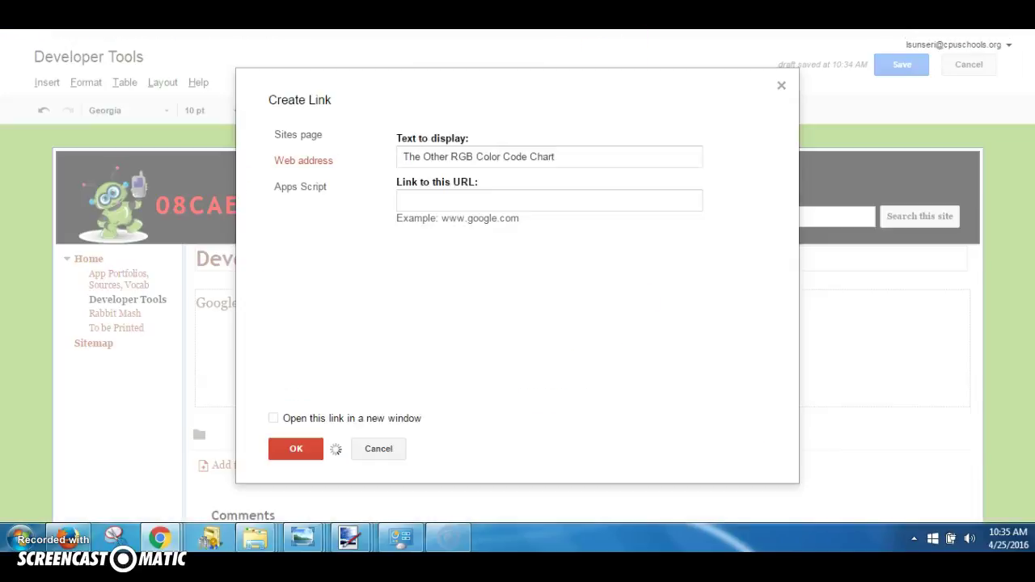
pyautogui.click(487, 201)
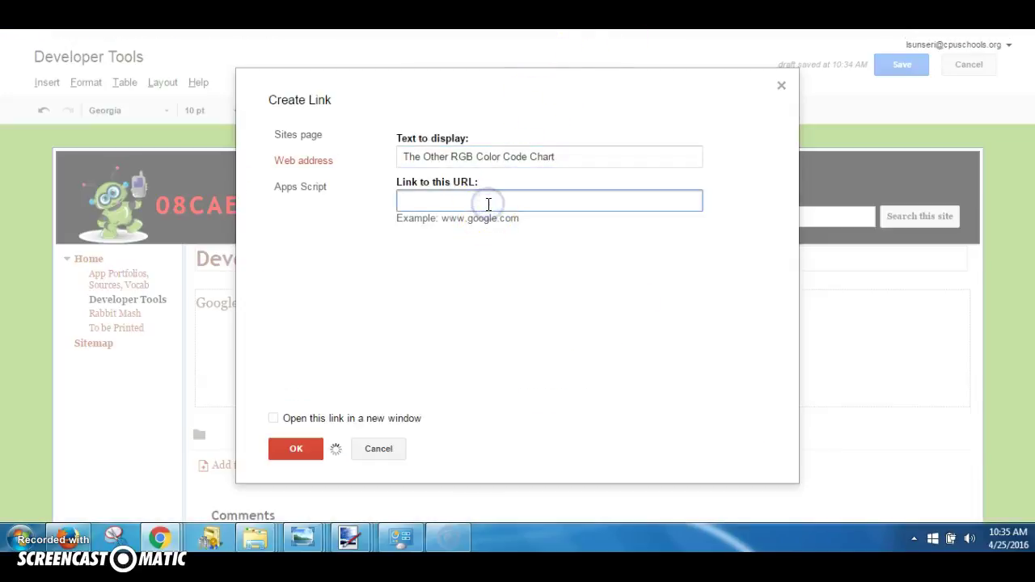
pyautogui.write('The Other RGB Color Code Chart')
pyautogui.click(293, 449)
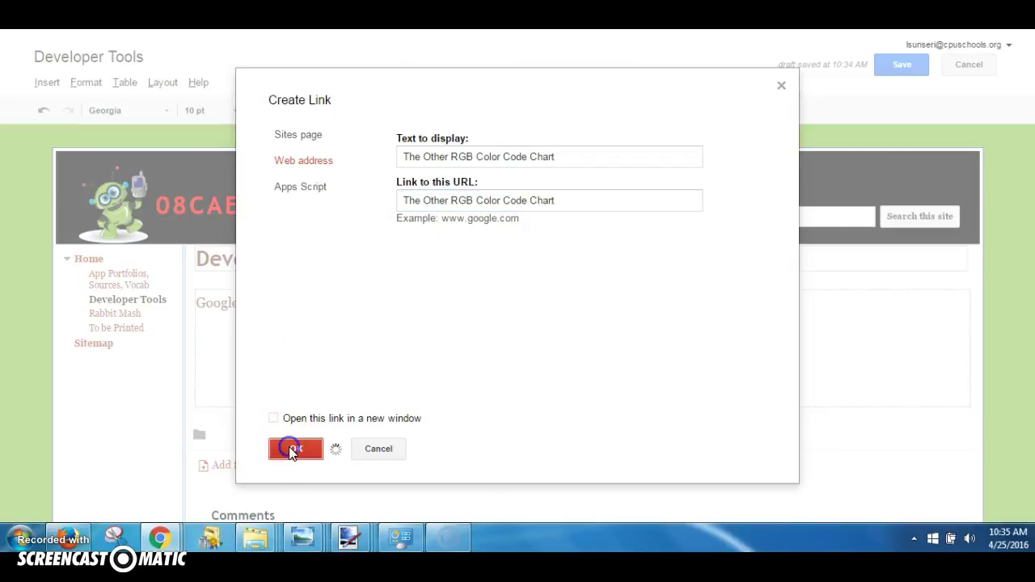
pyautogui.click(647, 97)
pyautogui.moveTo(596, 206); pyautogui.dragTo(375, 220)
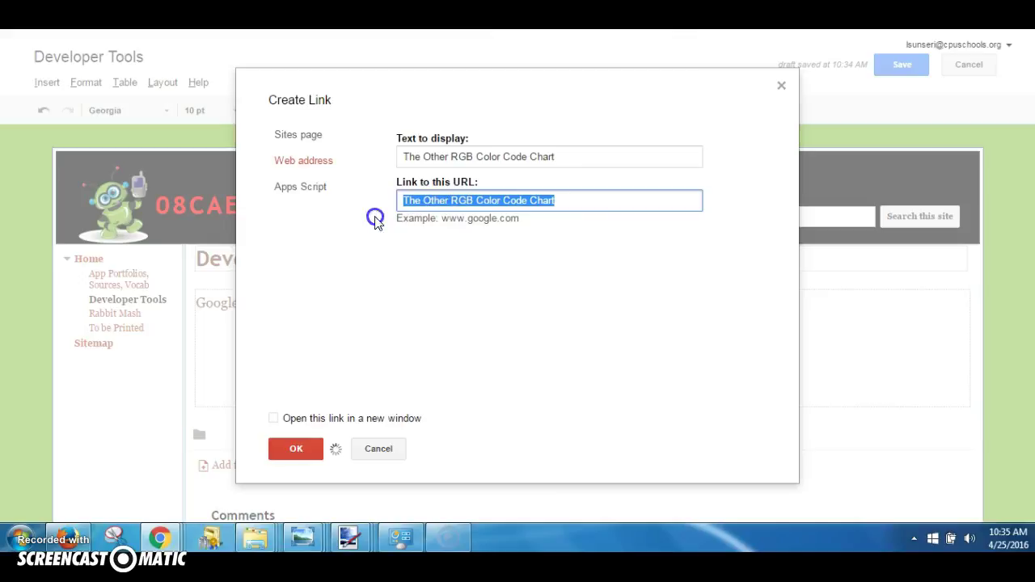
pyautogui.hotkey('alt', 'Tab')
pyautogui.moveTo(668, 284); pyautogui.dragTo(444, 318)
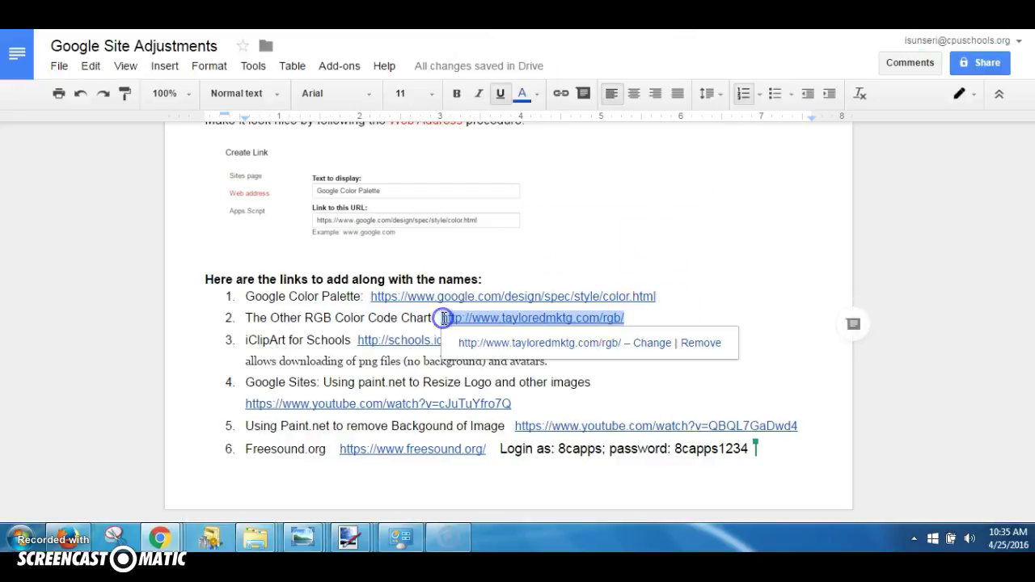
pyautogui.hotkey('alt', 'Tab')
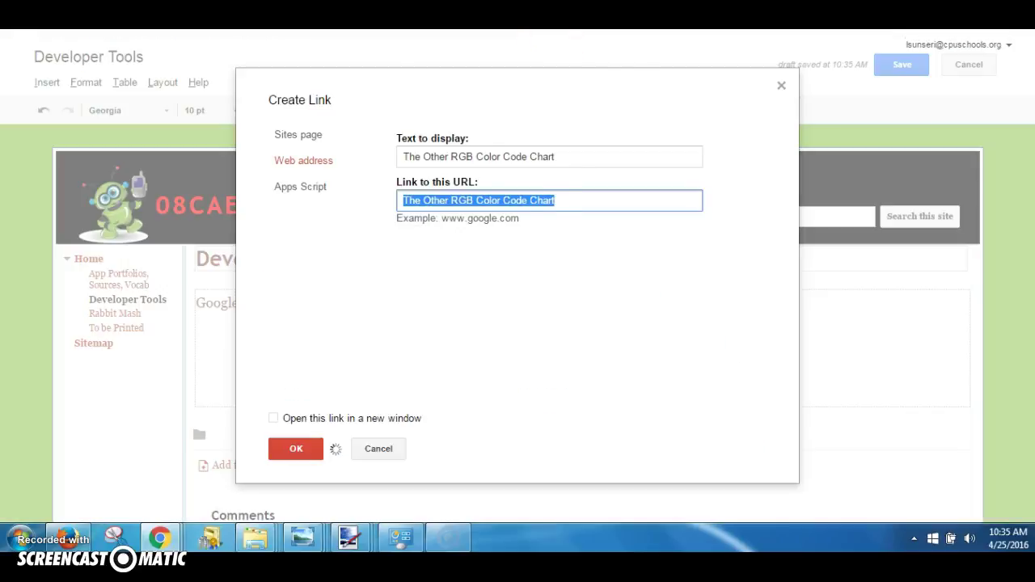
pyautogui.moveTo(571, 199); pyautogui.dragTo(376, 201)
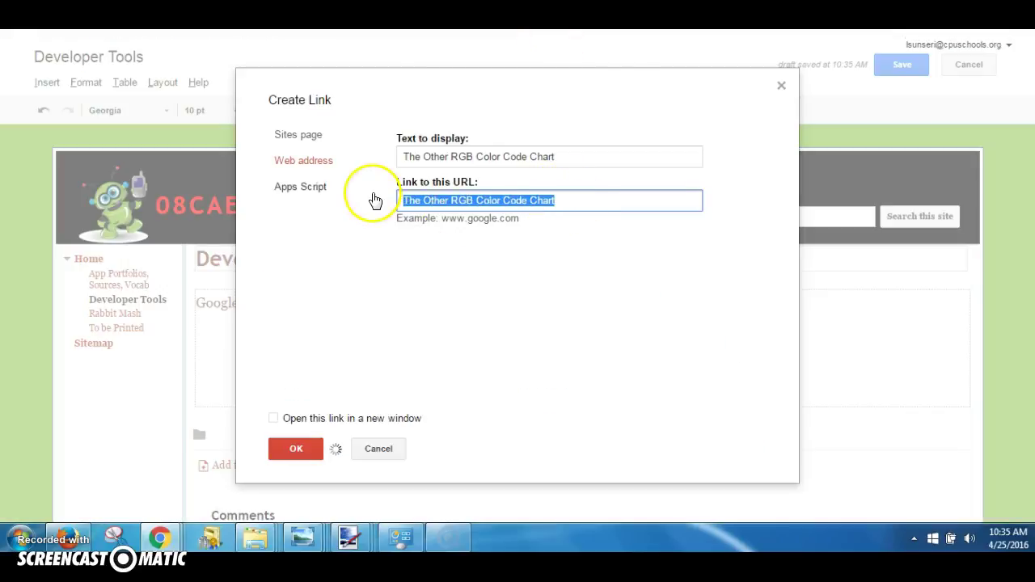
pyautogui.hotkey('ctrl', 'v')
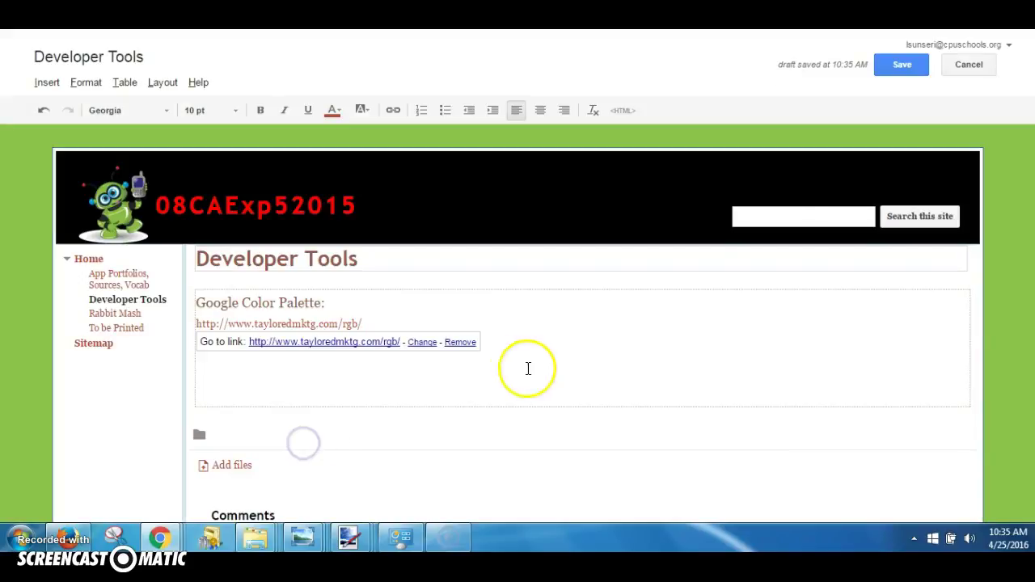
pyautogui.click(526, 365)
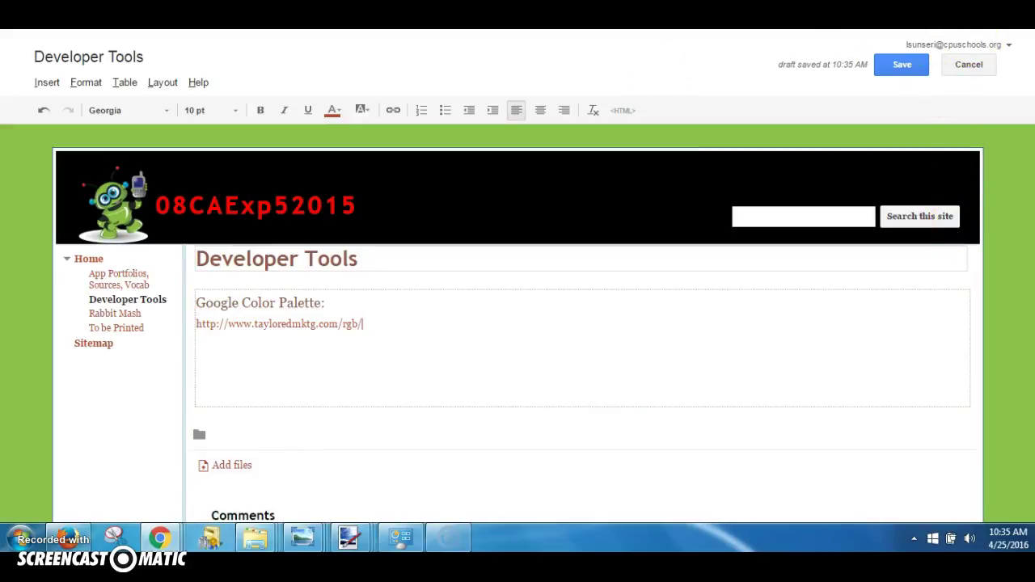
# Clear all text from the Developer Tools page body, set 16 pt, and save the page
pyautogui.hotkey('ctrl', 'a')
pyautogui.press('BackSpace')
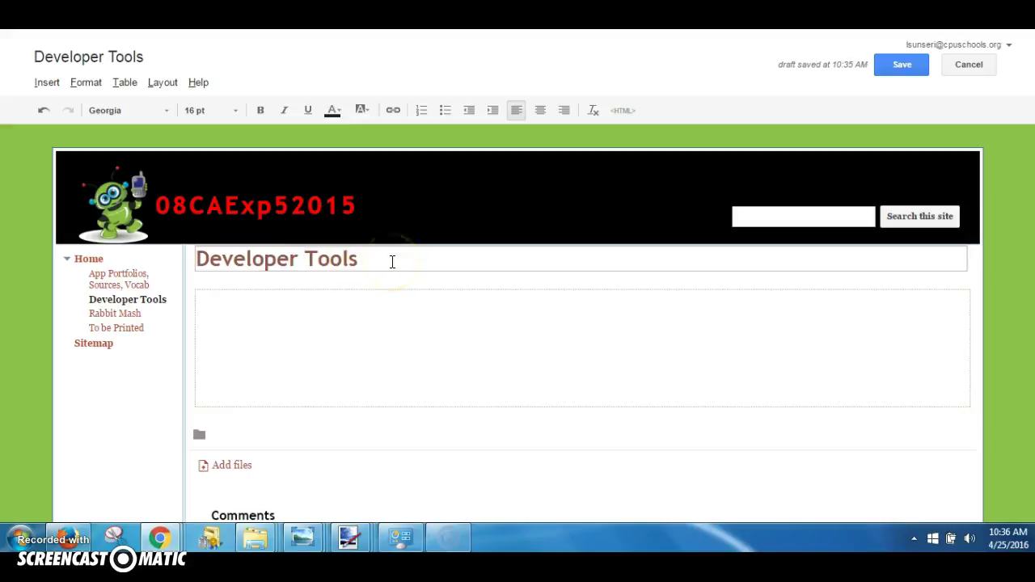
pyautogui.click(911, 71)
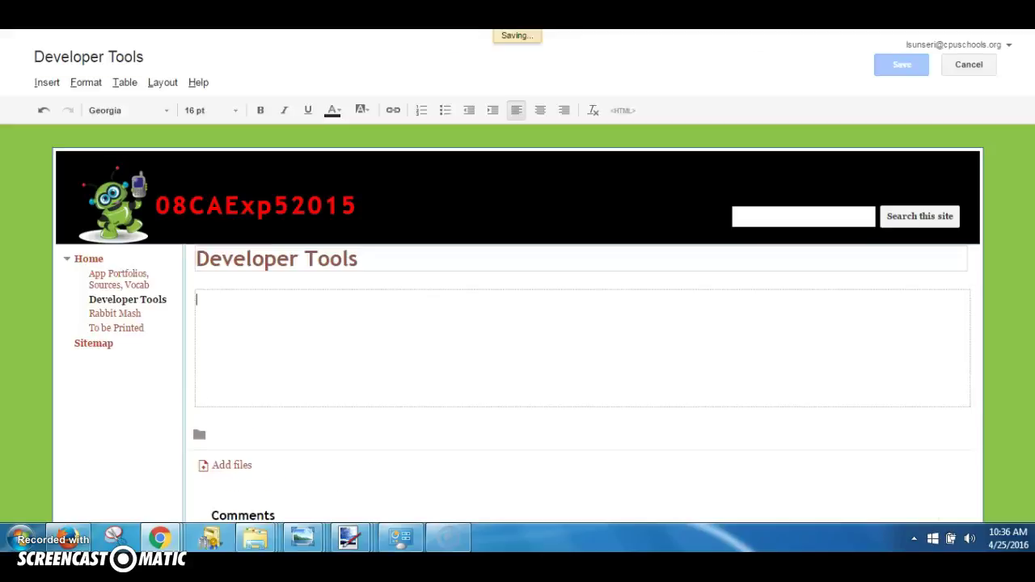
pyautogui.hotkey('ctrl', 'Tab')
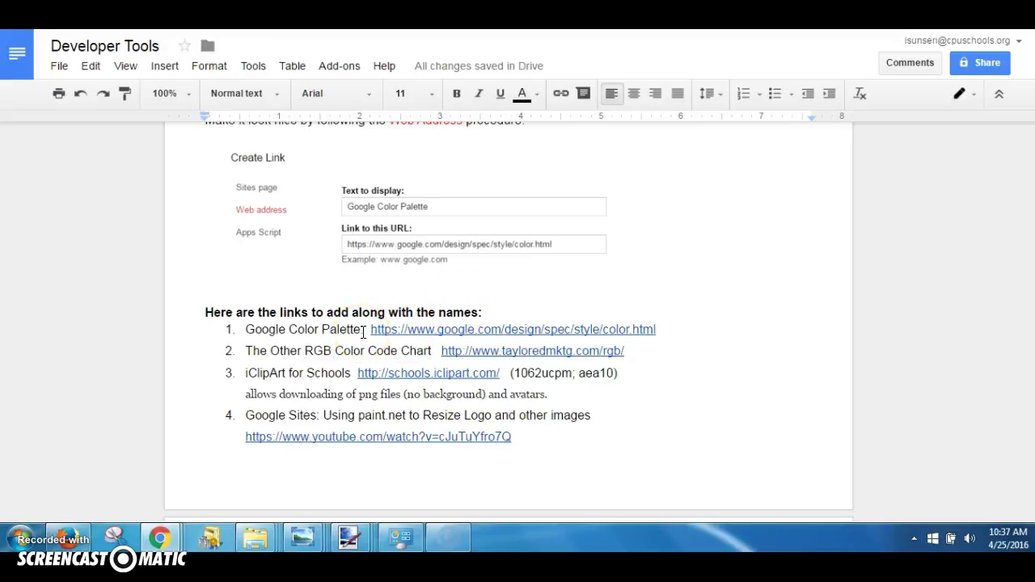
# Copy the name 'Google Color Palette' from the document and return to the saved site page
pyautogui.moveTo(362, 329); pyautogui.dragTo(243, 328)
pyautogui.hotkey('ctrl', 'c')
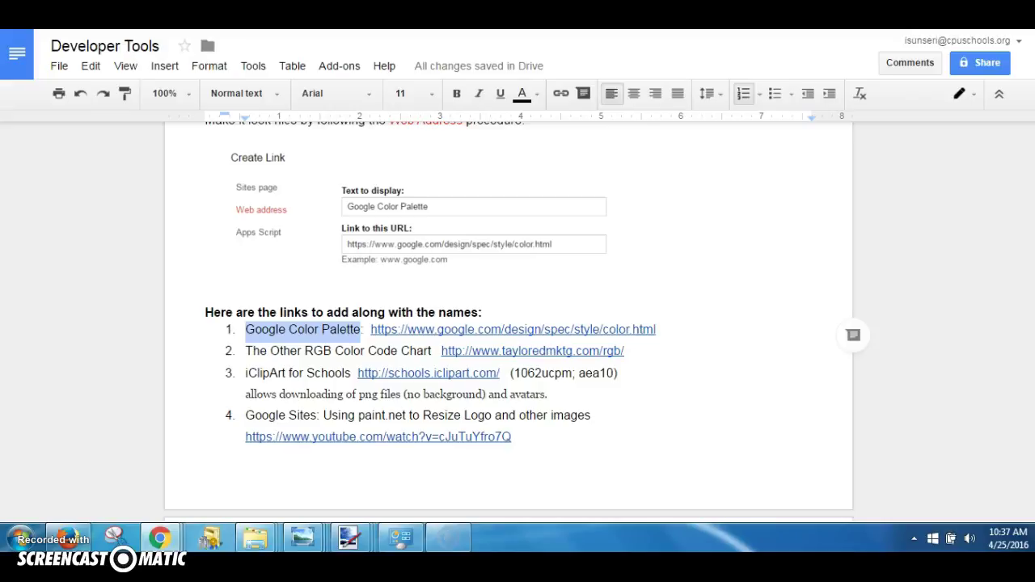
pyautogui.hotkey('ctrl', 'Tab')
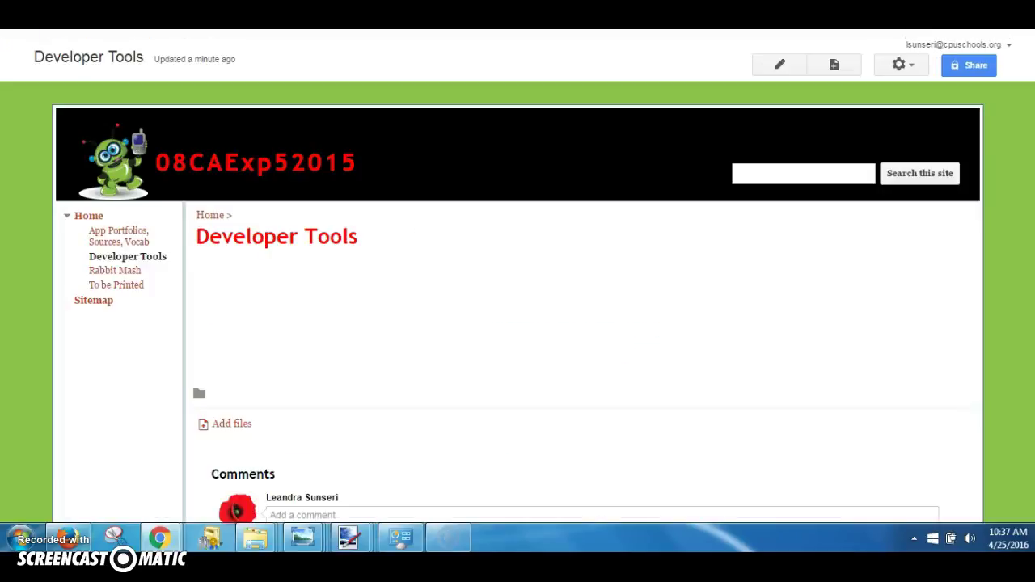
# Start a new web-address link with display text 'Google Color Palette', leaving its URL blank
pyautogui.click(781, 66)
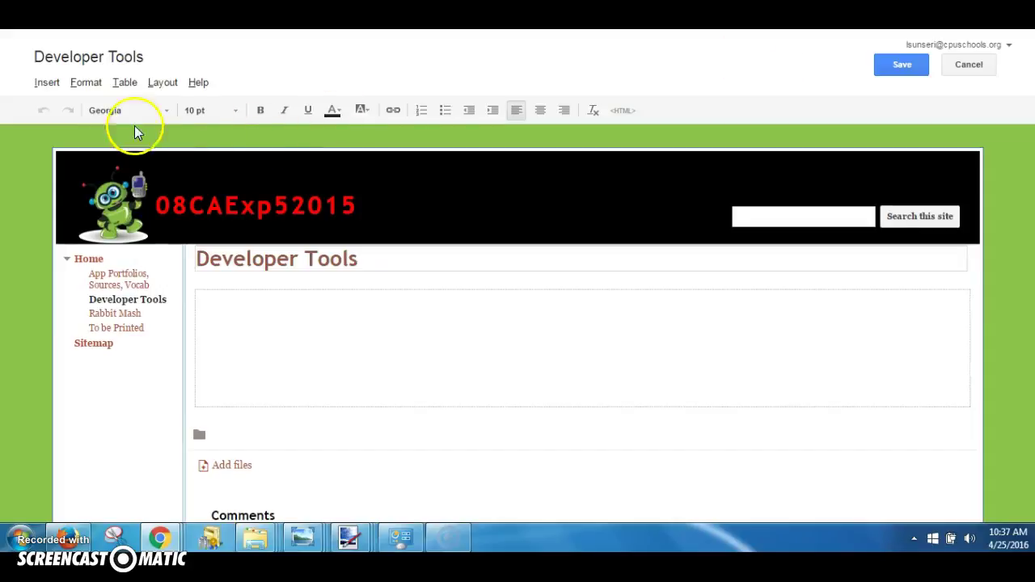
pyautogui.click(45, 83)
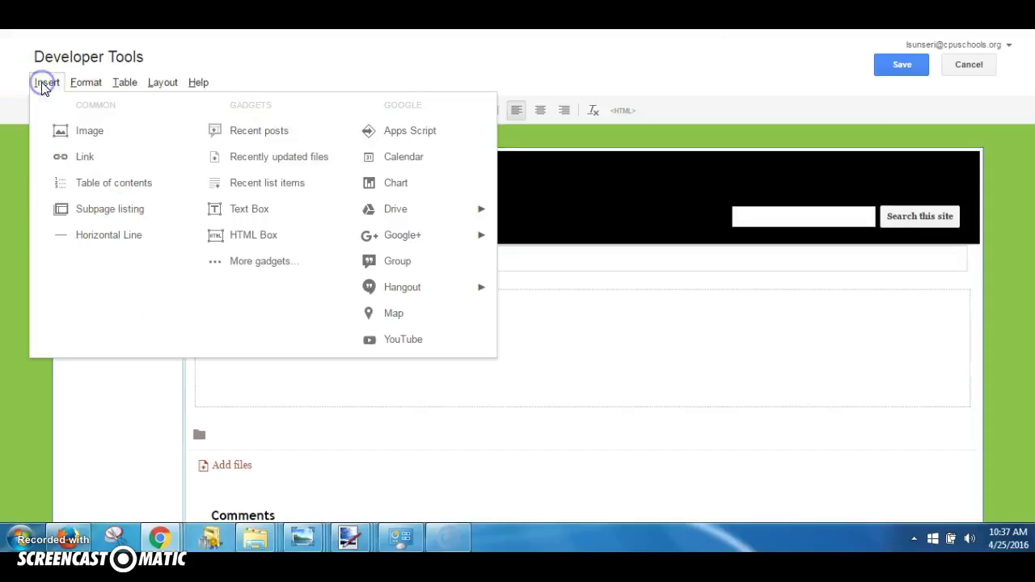
pyautogui.click(73, 165)
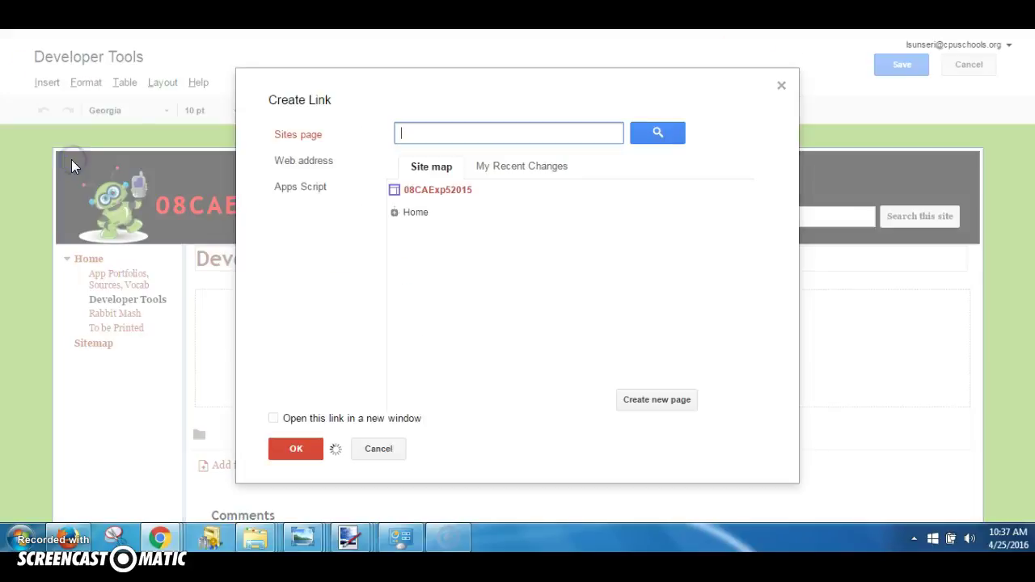
pyautogui.click(291, 163)
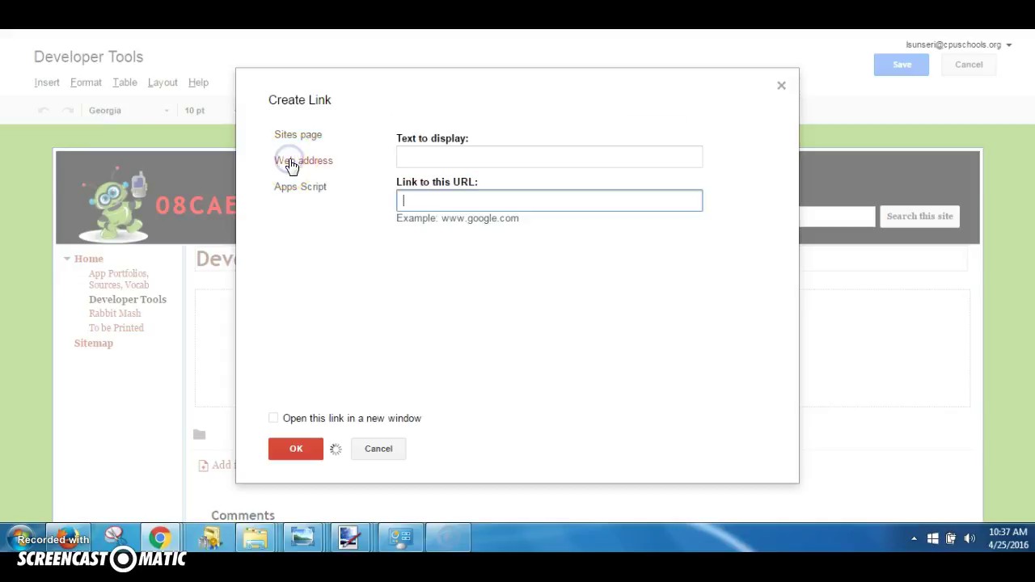
pyautogui.click(423, 154)
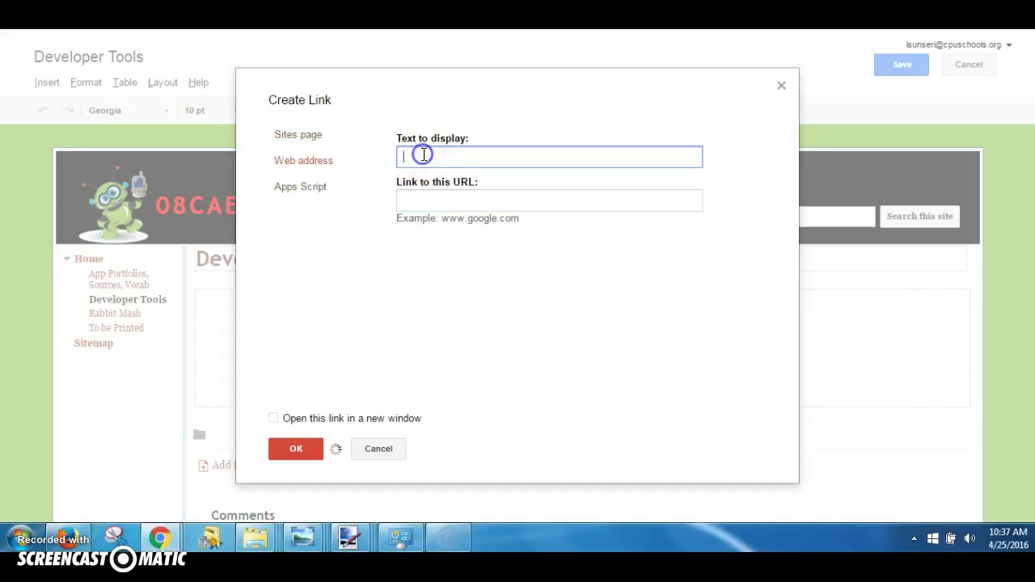
pyautogui.hotkey('ctrl', 'v')
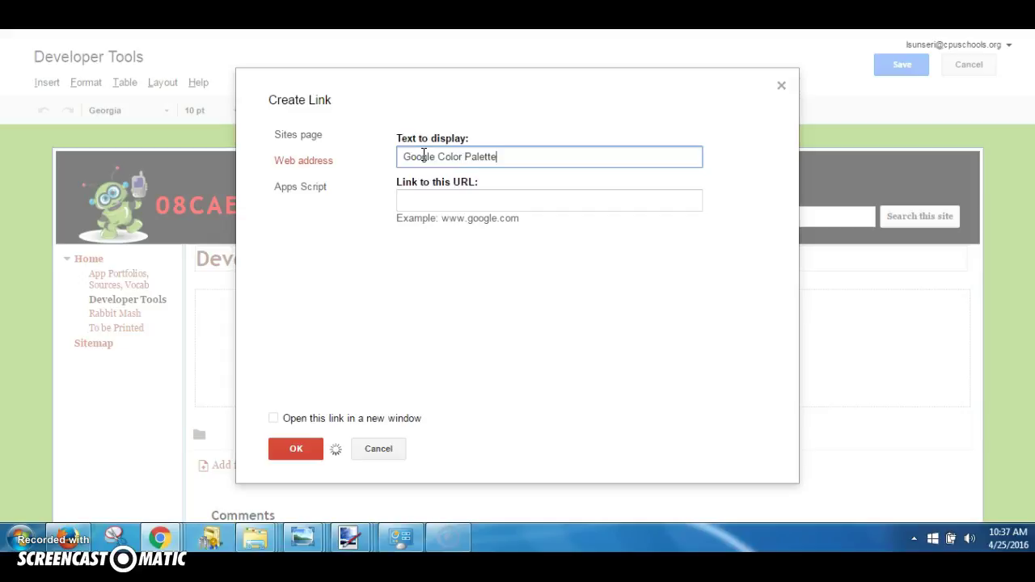
pyautogui.click(437, 203)
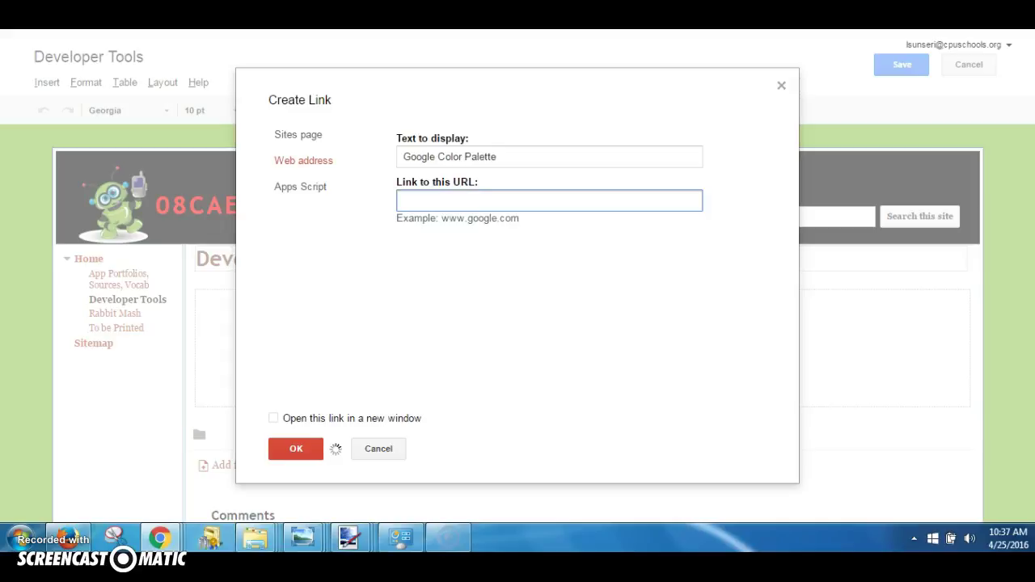
pyautogui.hotkey('ctrl', 'Tab')
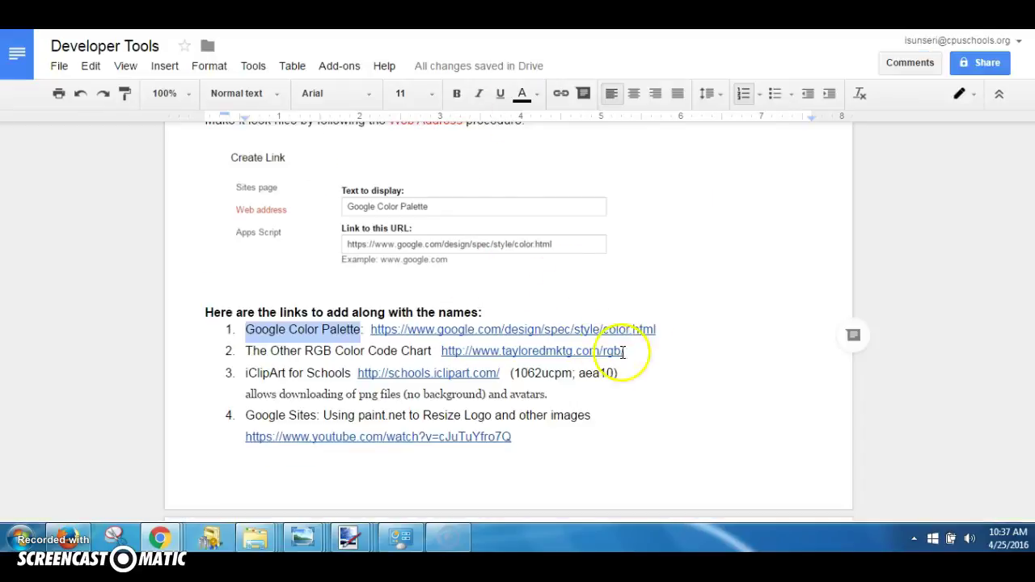
# Copy the Google Color Palette color.html URL from the worksheet into the site's Create Link address field
pyautogui.click(666, 363)
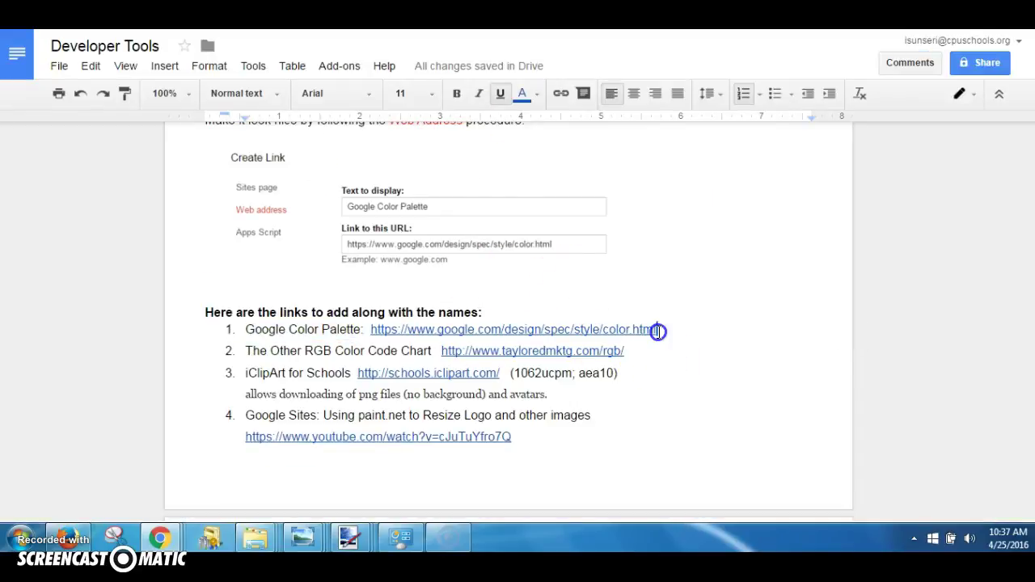
pyautogui.moveTo(658, 330); pyautogui.dragTo(378, 332)
pyautogui.hotkey('ctrl', 'c')
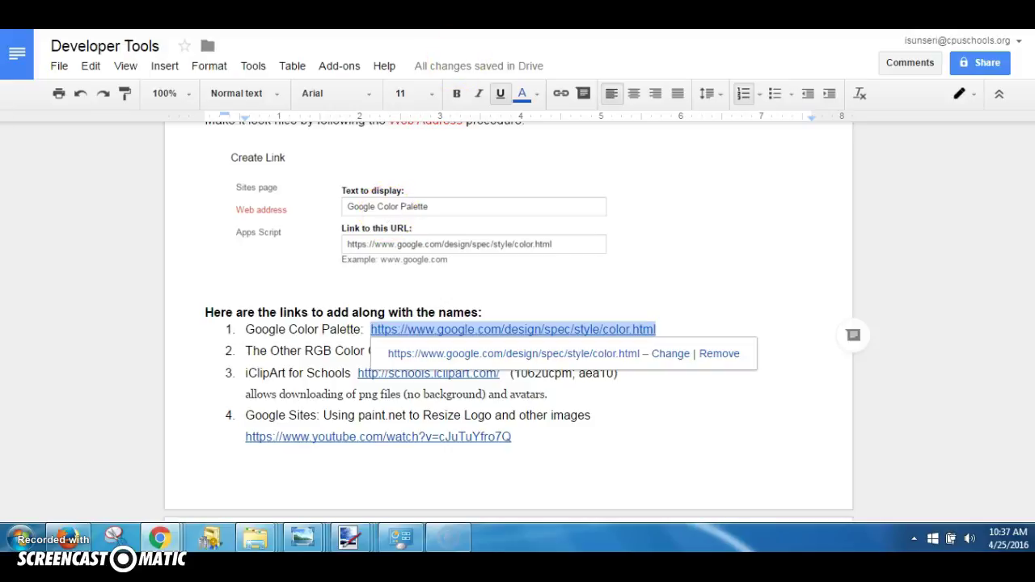
pyautogui.hotkey('ctrl', 'Tab')
pyautogui.click(475, 202)
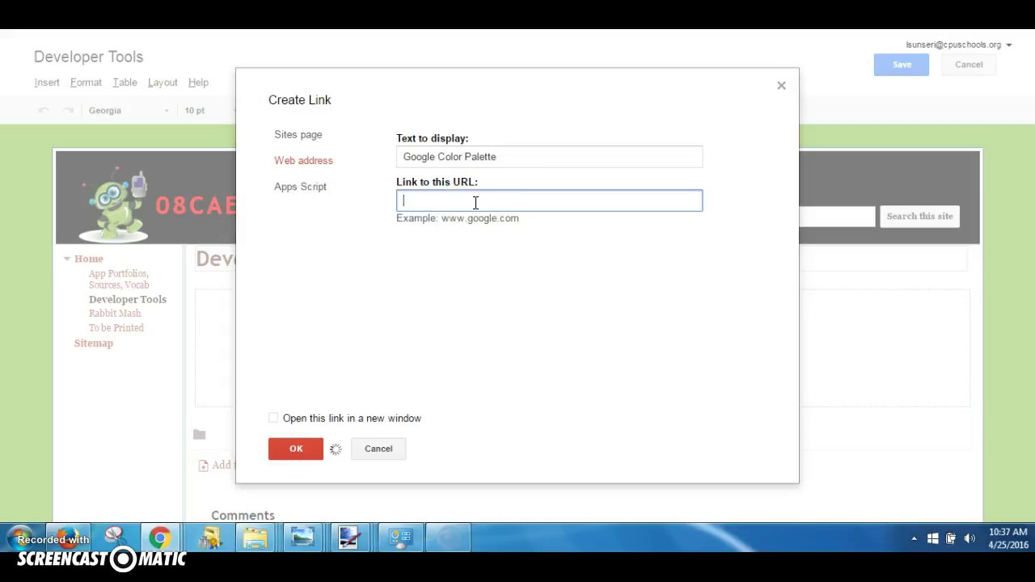
# Paste the Google Color Palette web address and insert the link into the page
pyautogui.hotkey('ctrl', 'v')
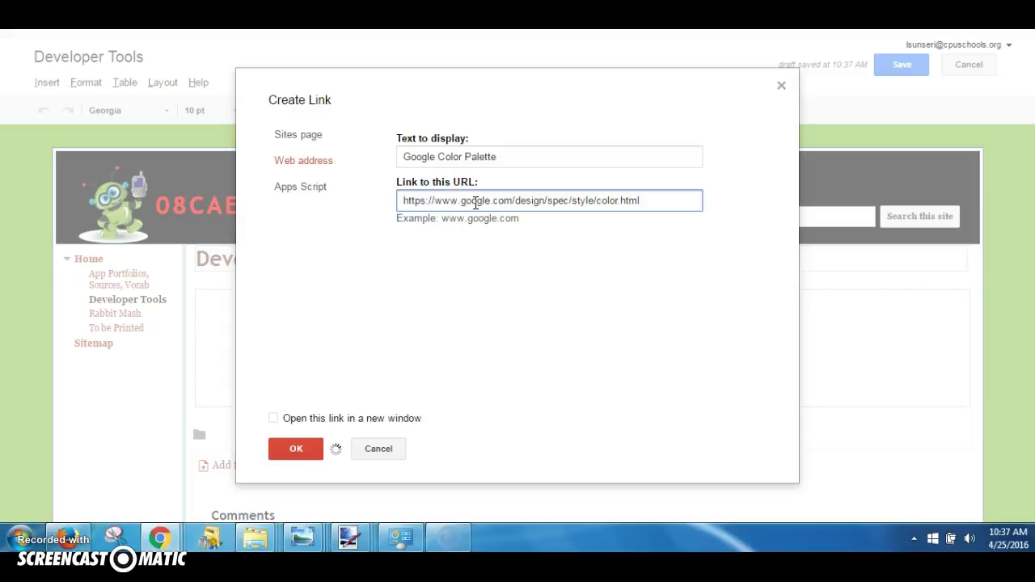
pyautogui.click(294, 447)
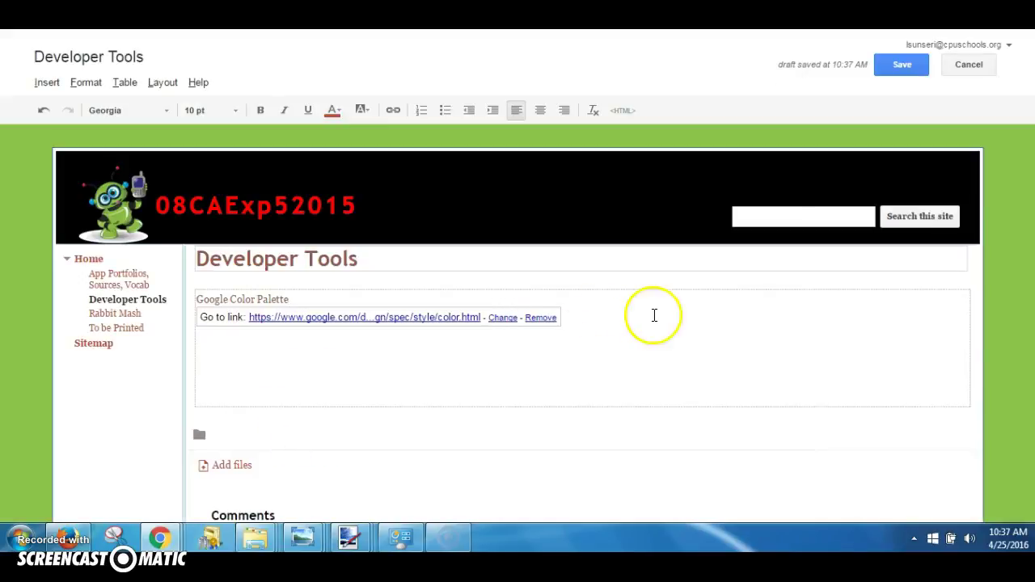
pyautogui.click(654, 315)
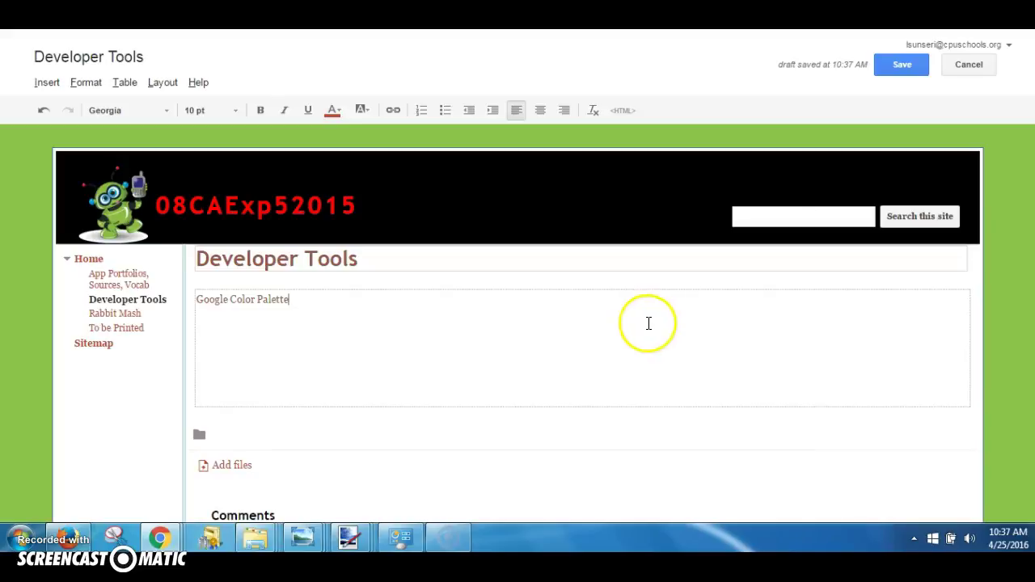
# Make the Google Color Palette link text 16 pt and save the Developer Tools page
pyautogui.click(202, 298)
pyautogui.moveTo(201, 297); pyautogui.dragTo(336, 317)
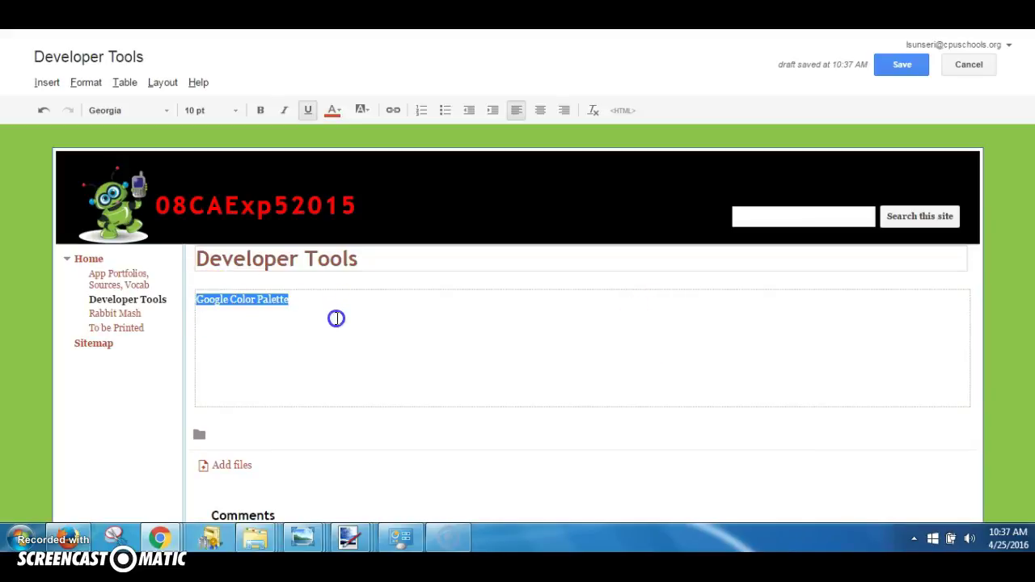
pyautogui.click(235, 111)
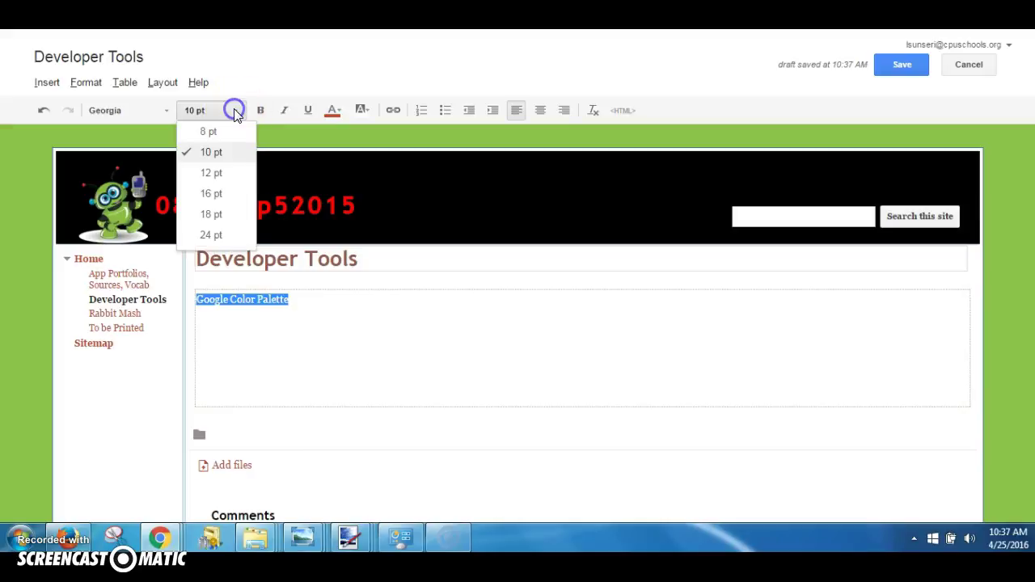
pyautogui.click(226, 194)
pyautogui.click(538, 381)
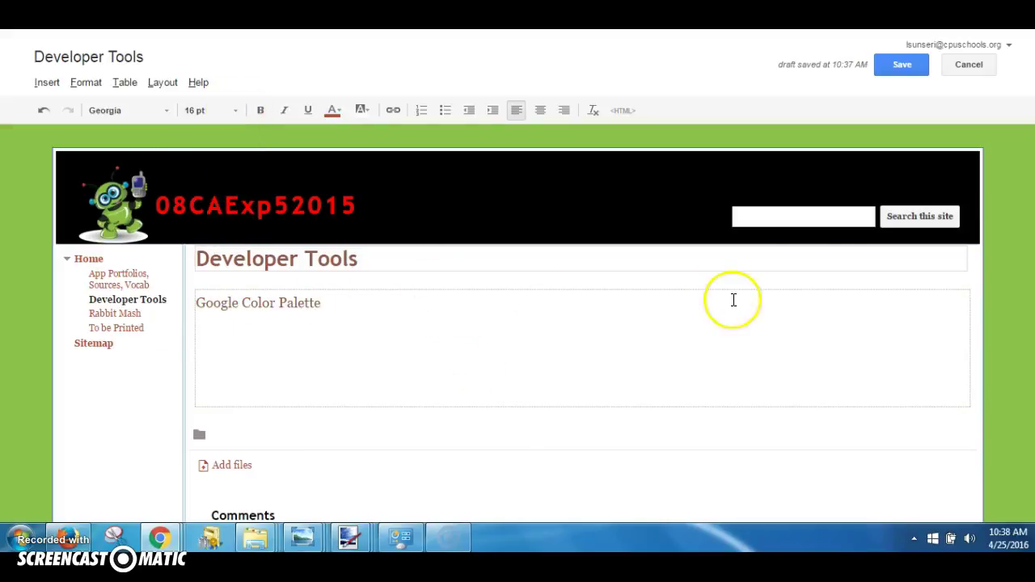
pyautogui.click(899, 68)
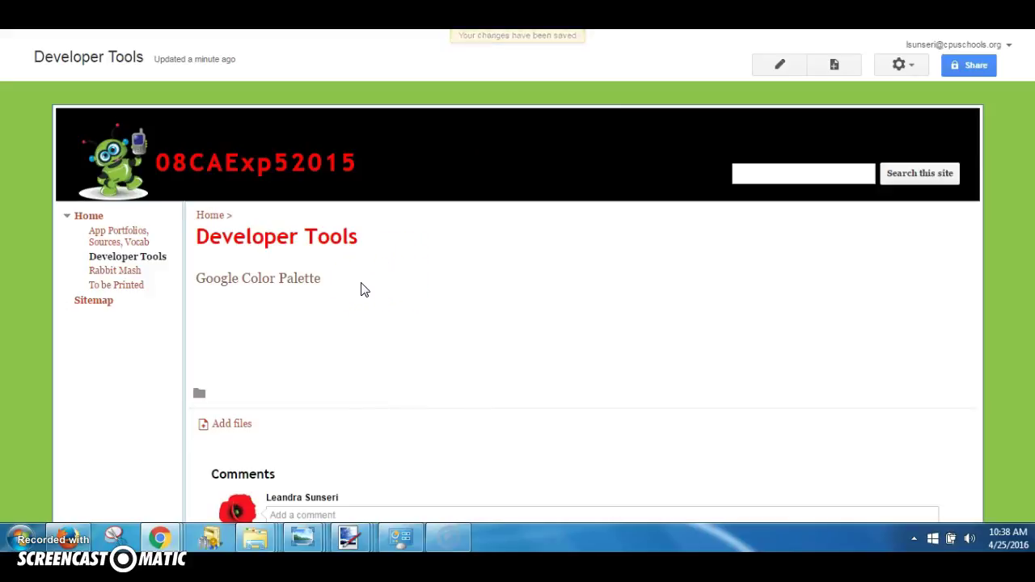
# Reopen the Developer Tools page for editing and copy the second resource's name from the worksheet
pyautogui.click(780, 64)
pyautogui.hotkey('ctrl', 'Tab')
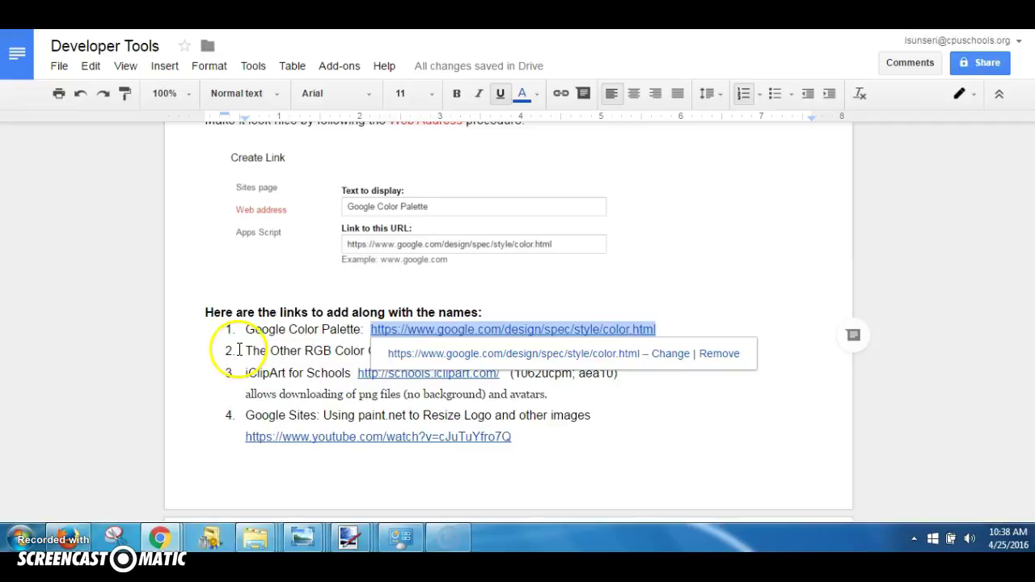
pyautogui.moveTo(234, 352); pyautogui.dragTo(431, 354)
pyautogui.hotkey('ctrl', 'c')
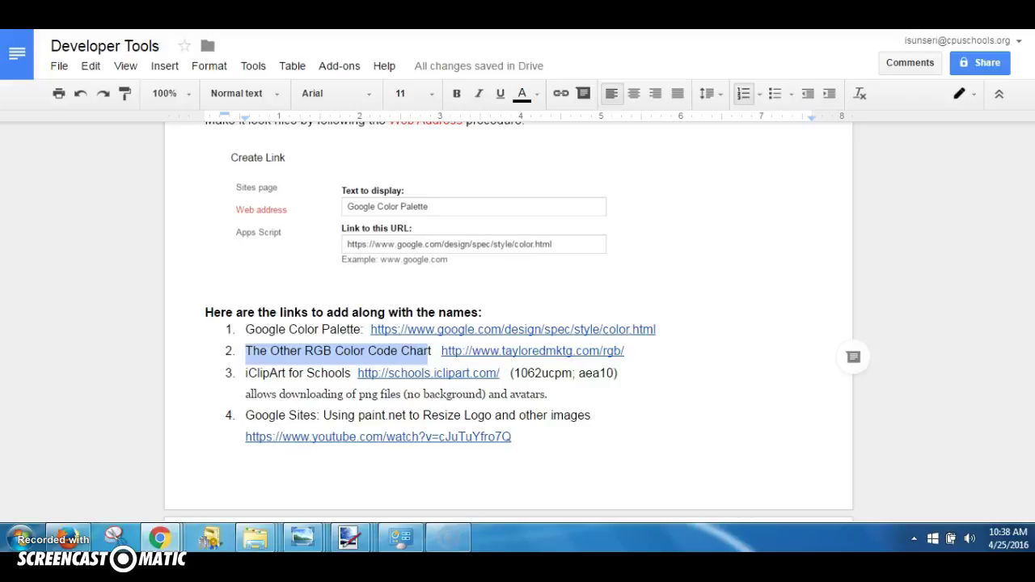
pyautogui.hotkey('ctrl', 'Tab')
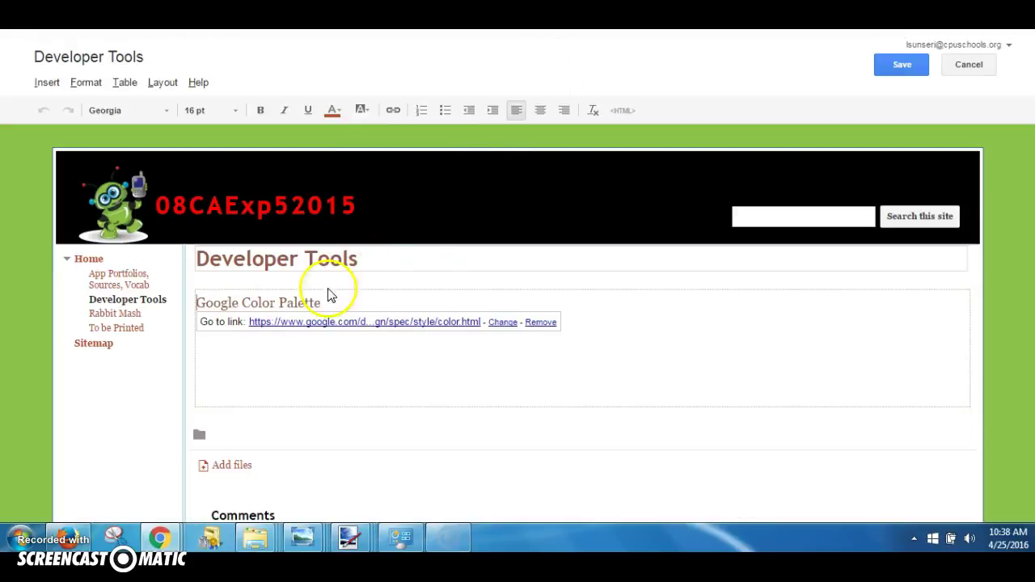
# On a new line below Google Color Palette, create a web-address link displaying 'The Other RGB Color Code Char'
pyautogui.click(384, 296)
pyautogui.press('Return')
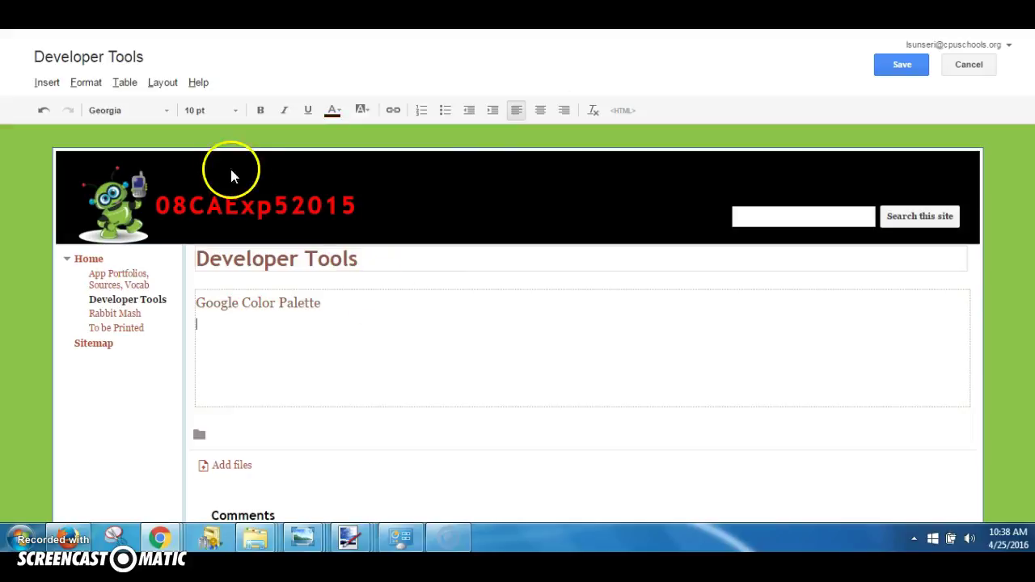
pyautogui.click(45, 82)
pyautogui.click(82, 156)
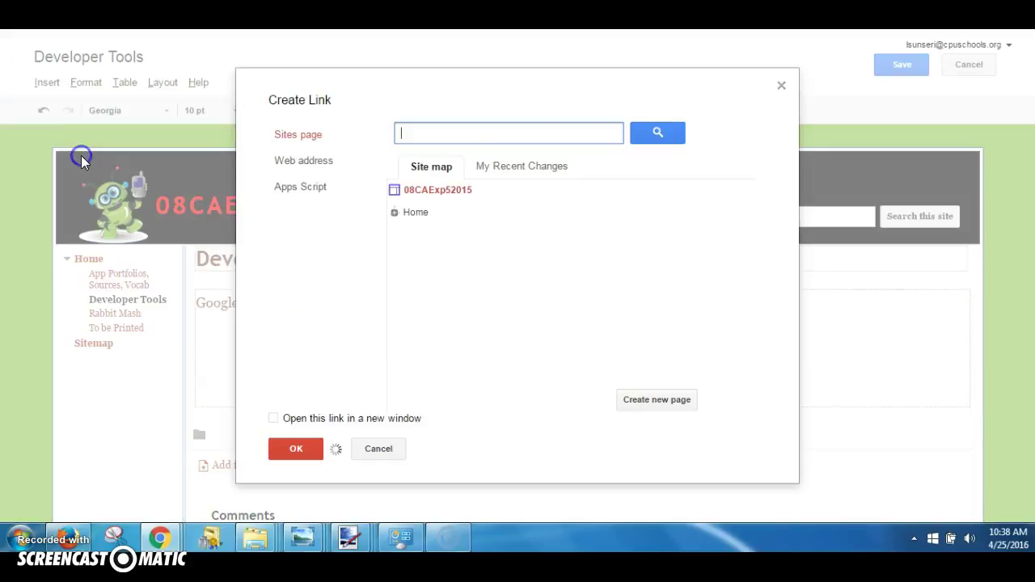
pyautogui.click(294, 168)
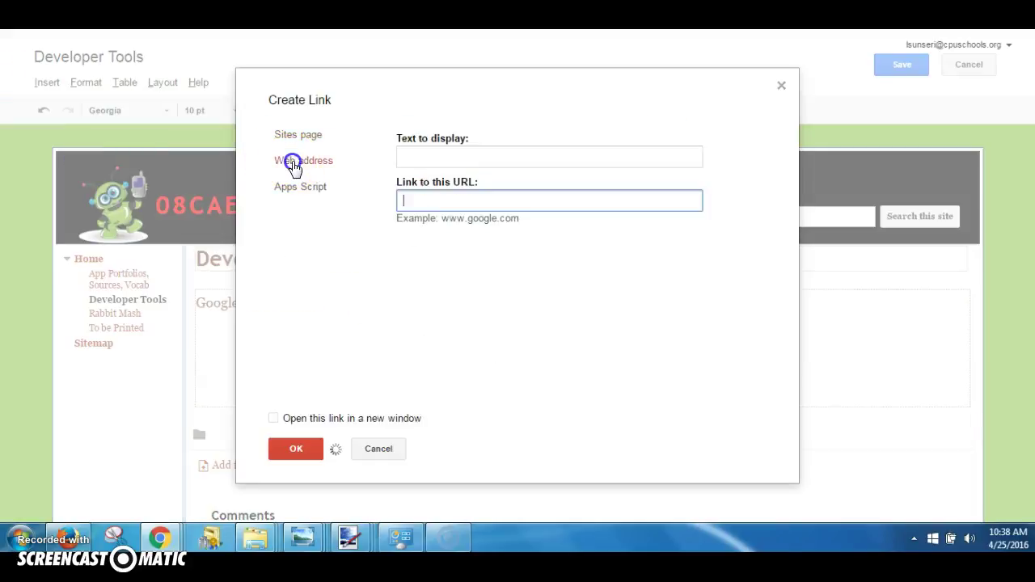
pyautogui.click(458, 157)
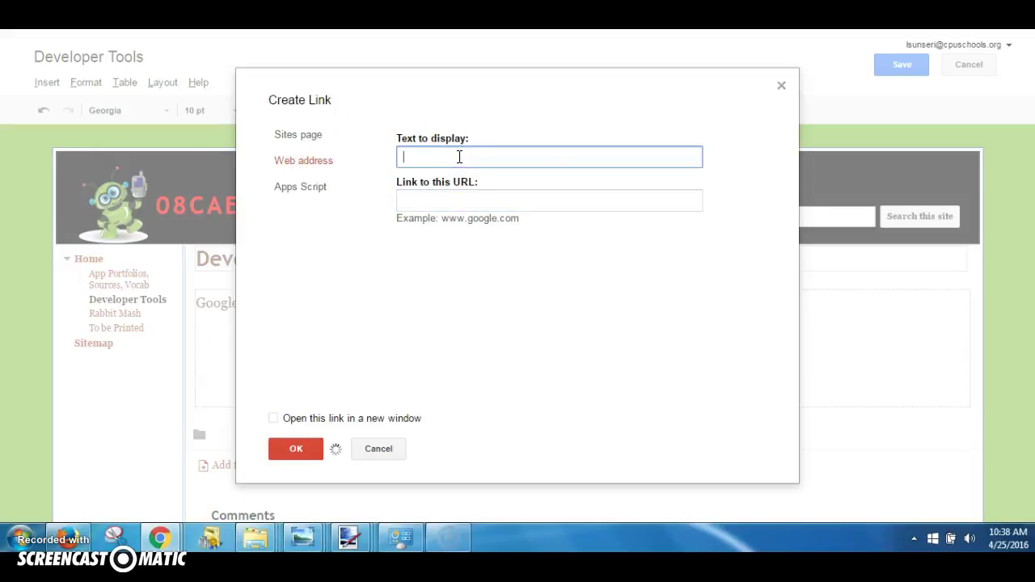
pyautogui.hotkey('ctrl', 'v')
# Select and copy the RGB chart's web address from the worksheet
pyautogui.click(454, 197)
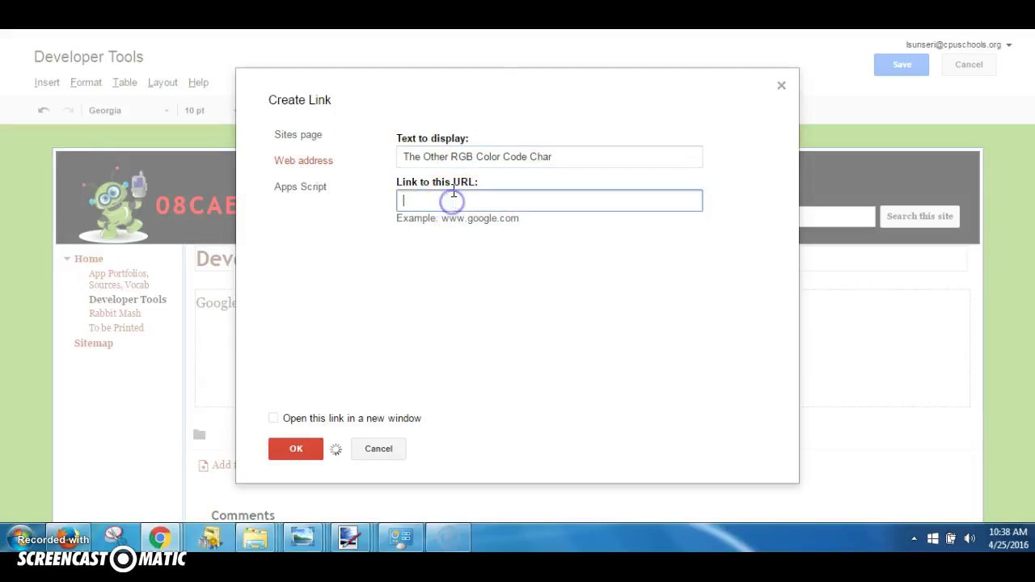
pyautogui.hotkey('ctrl', 'Tab')
pyautogui.moveTo(625, 373); pyautogui.dragTo(688, 385)
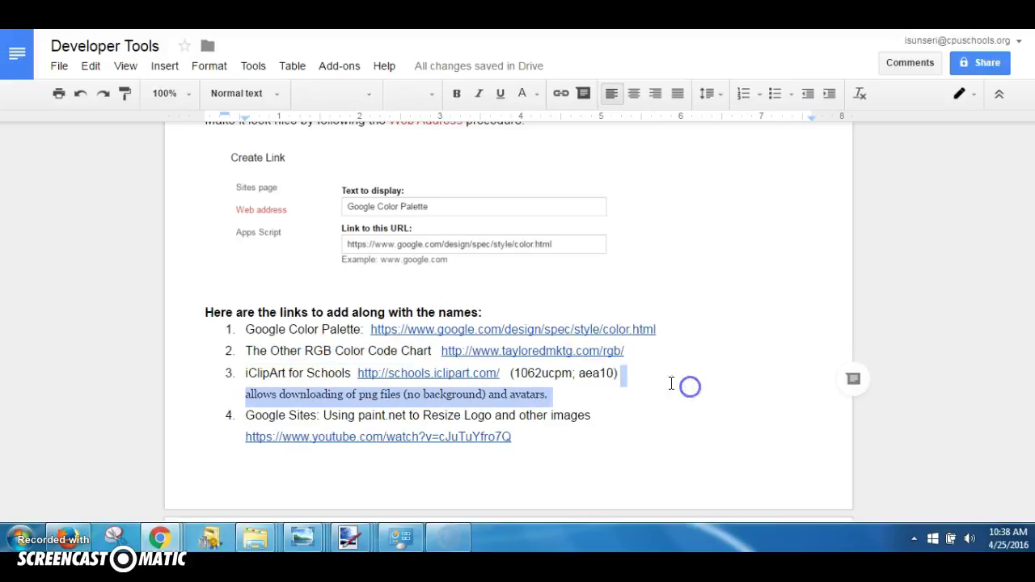
pyautogui.moveTo(626, 352); pyautogui.dragTo(439, 353)
pyautogui.hotkey('ctrl', 'c')
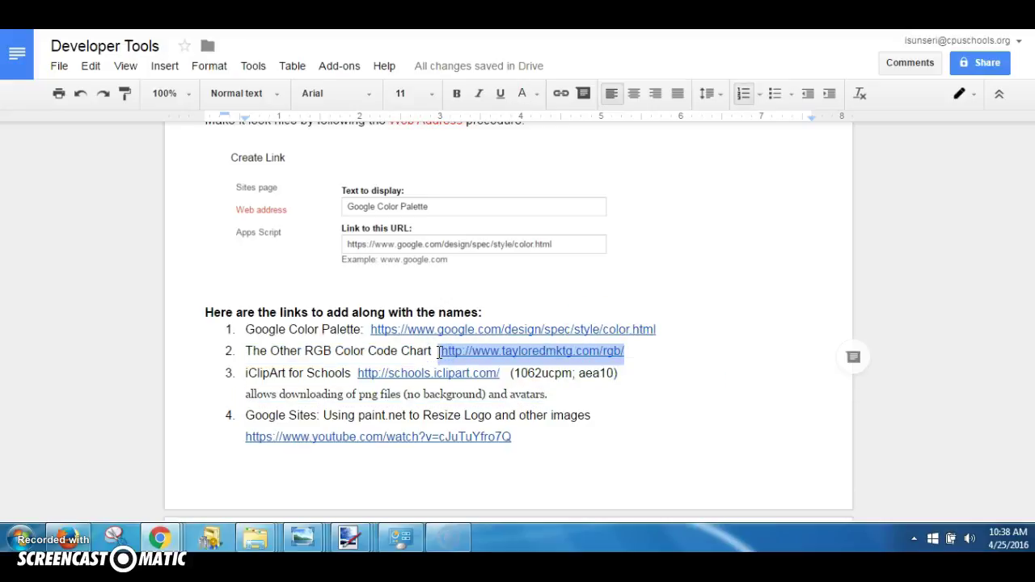
pyautogui.click(523, 227)
# Paste the RGB chart web address and insert the link into the page
pyautogui.hotkey('ctrl', 'Tab')
pyautogui.click(529, 195)
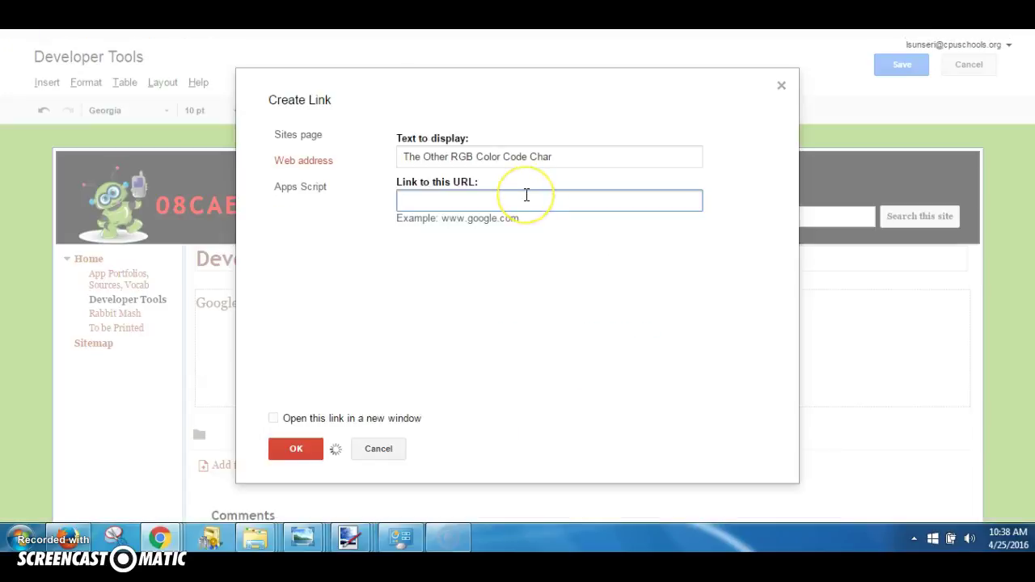
pyautogui.hotkey('ctrl', 'v')
pyautogui.click(283, 450)
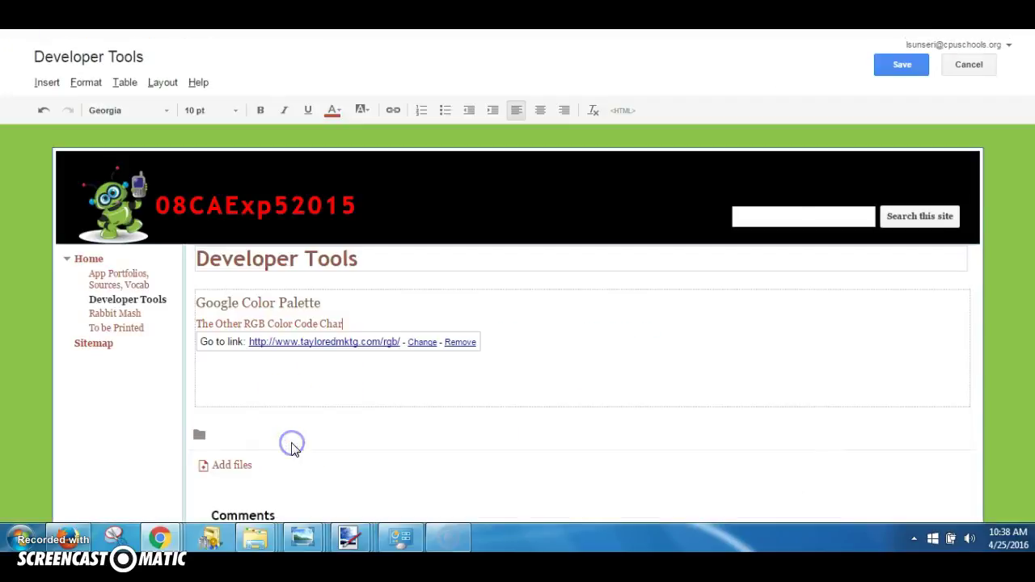
pyautogui.click(491, 311)
# Make The Other RGB Color Code Char link 16 pt and save the page
pyautogui.moveTo(404, 329); pyautogui.dragTo(211, 322)
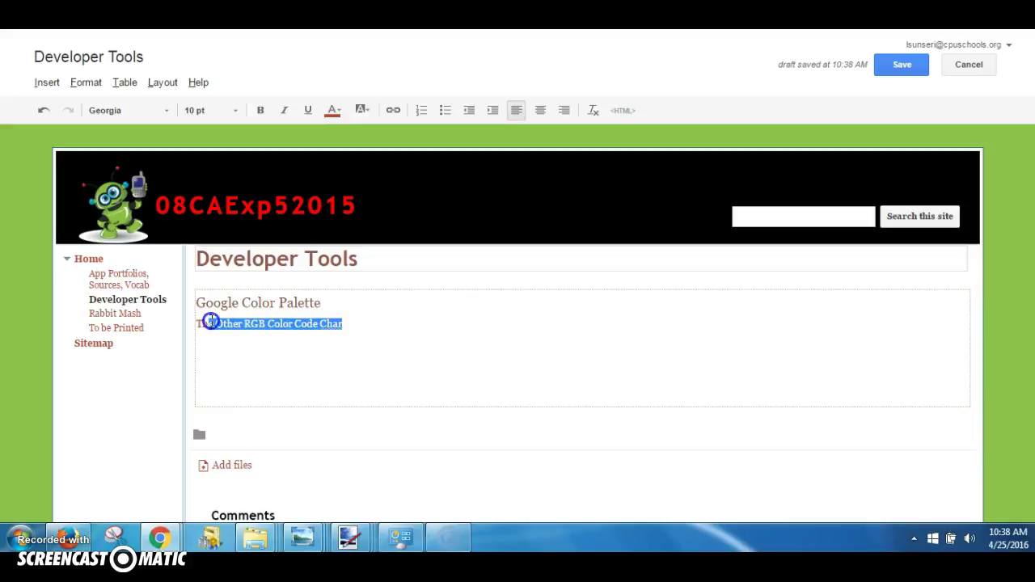
pyautogui.click(234, 110)
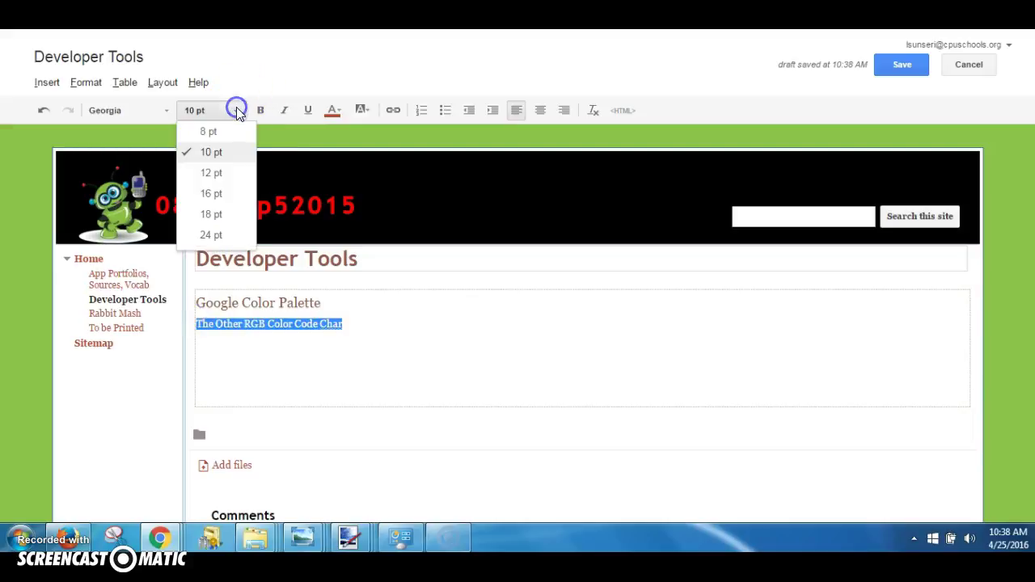
pyautogui.click(223, 194)
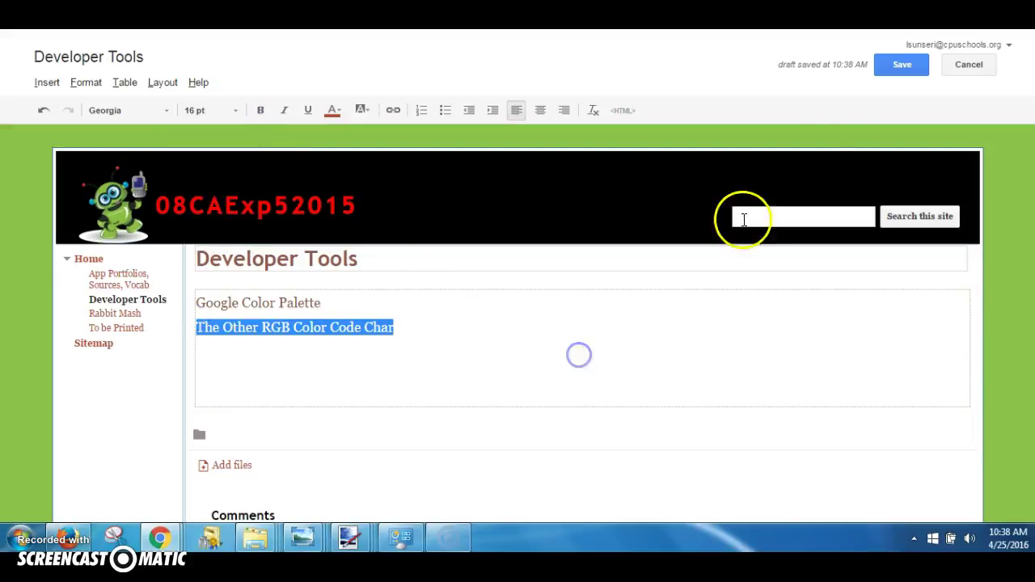
pyautogui.click(904, 63)
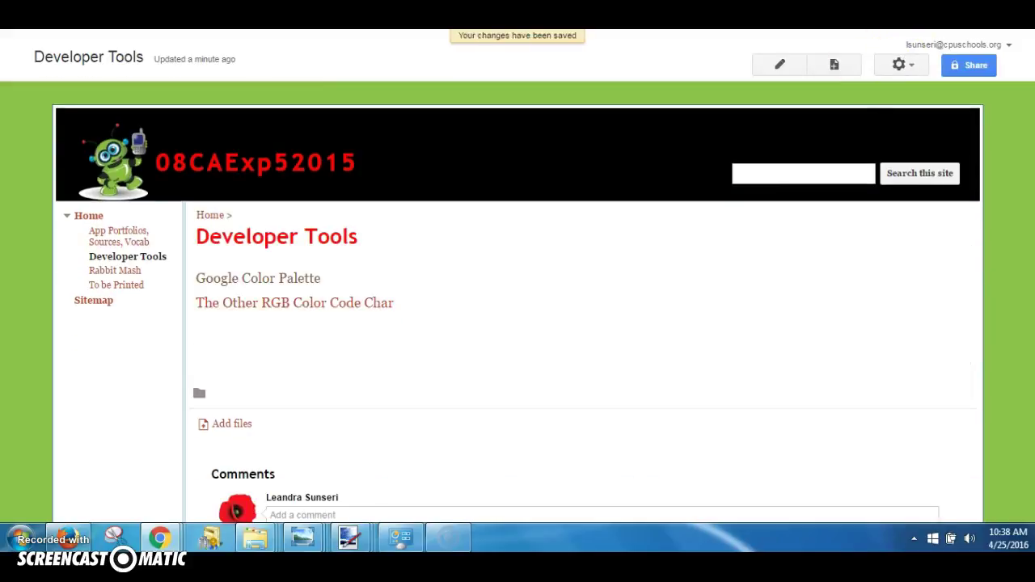
# Scroll the worksheet down to items 5–6 and select the Freesound.org login details
pyautogui.hotkey('alt', 'Tab')
pyautogui.click(675, 411)
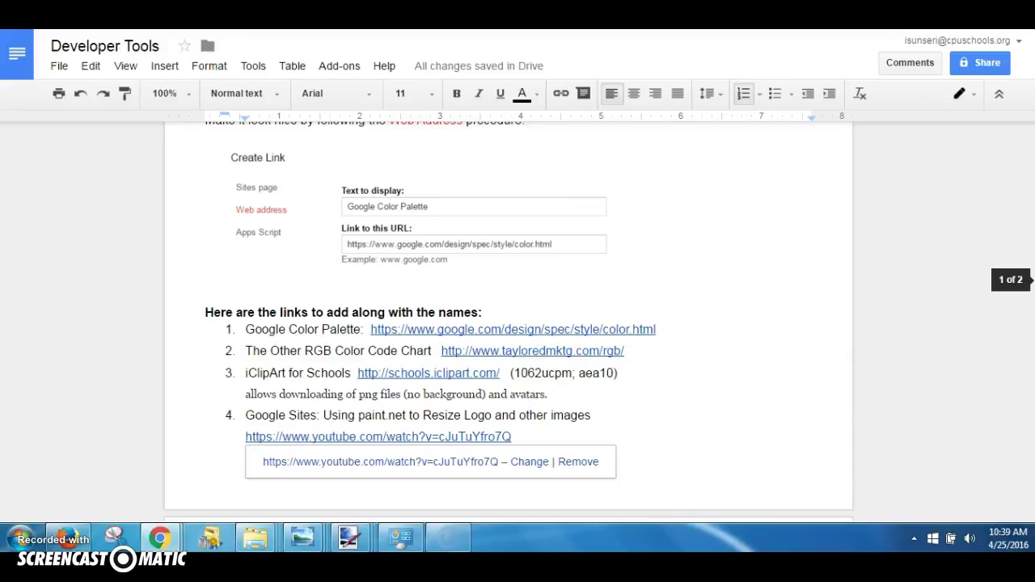
pyautogui.scroll(-2, 560, 189)
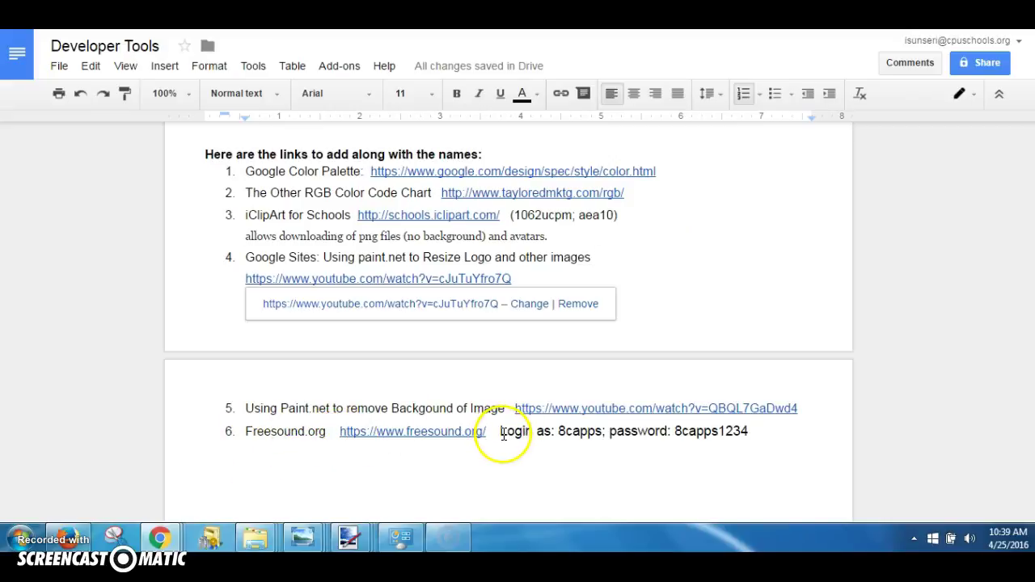
pyautogui.moveTo(499, 431); pyautogui.dragTo(802, 436)
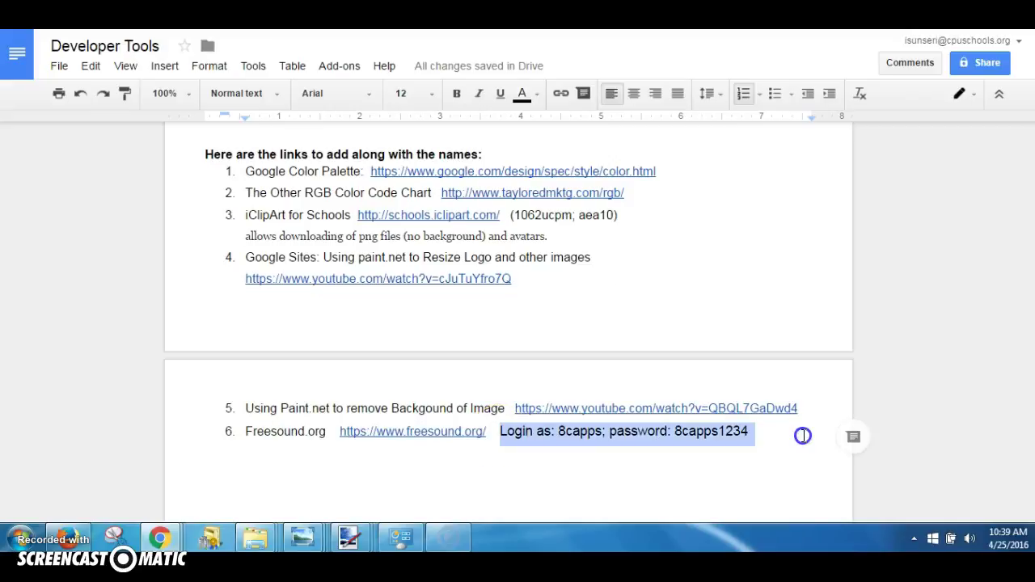